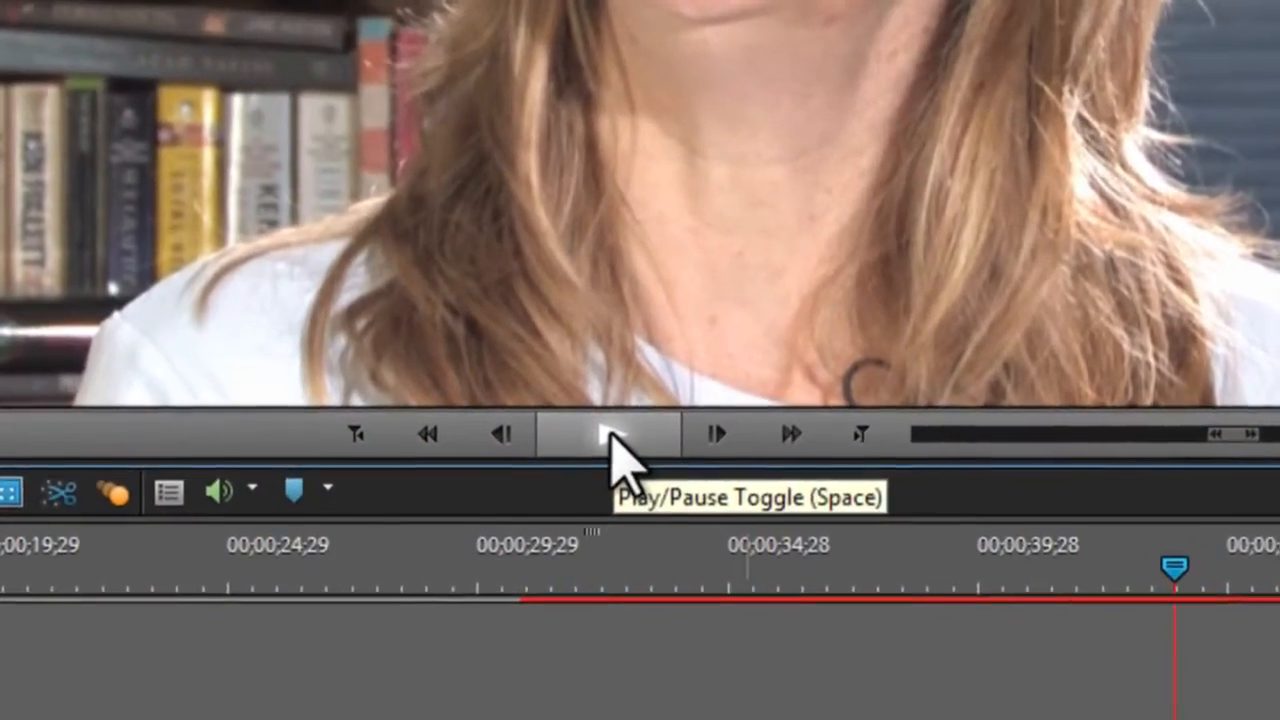
Try the monitor's playback controls on the clip, including play, pause, rewind and fast forward
click(610, 437)
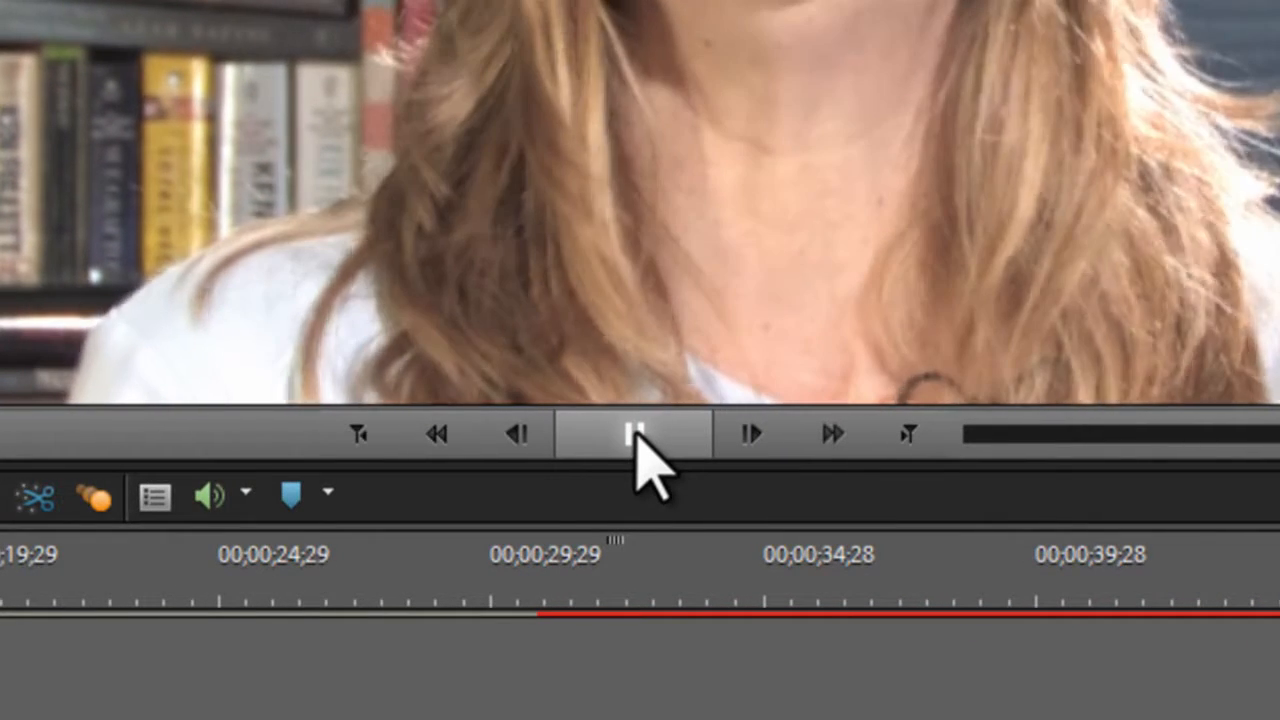
click(637, 433)
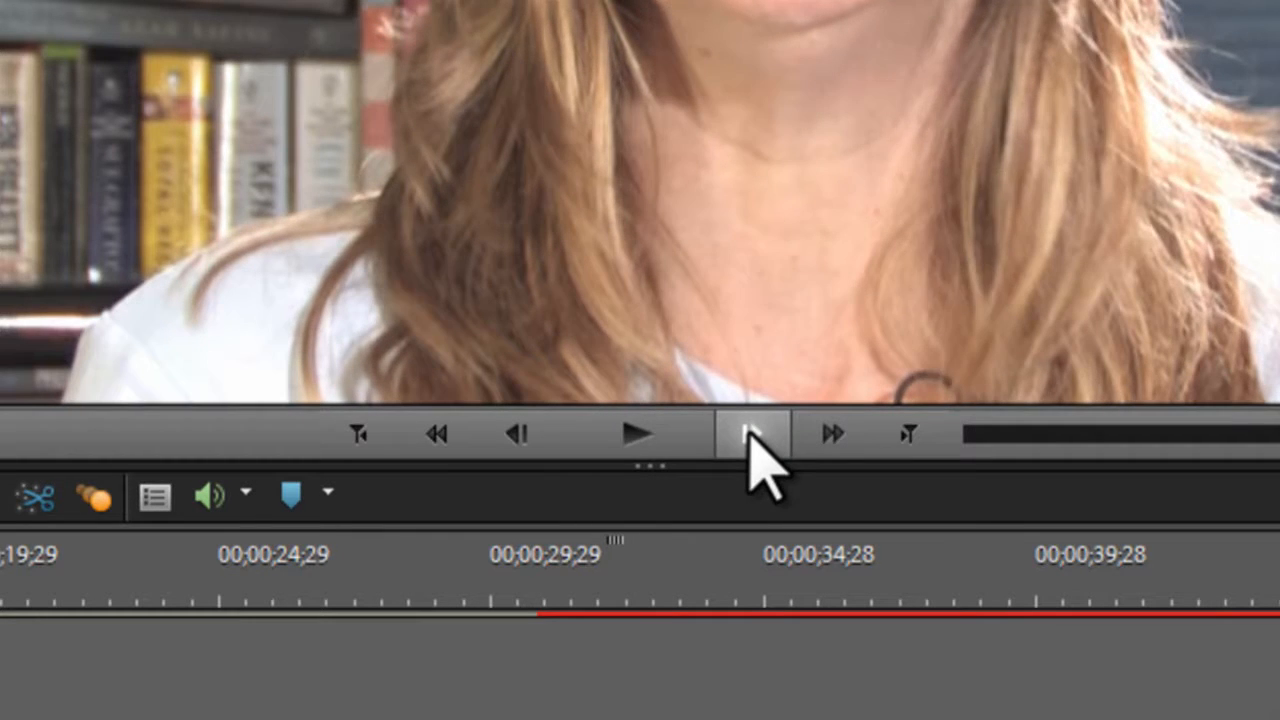
click(438, 436)
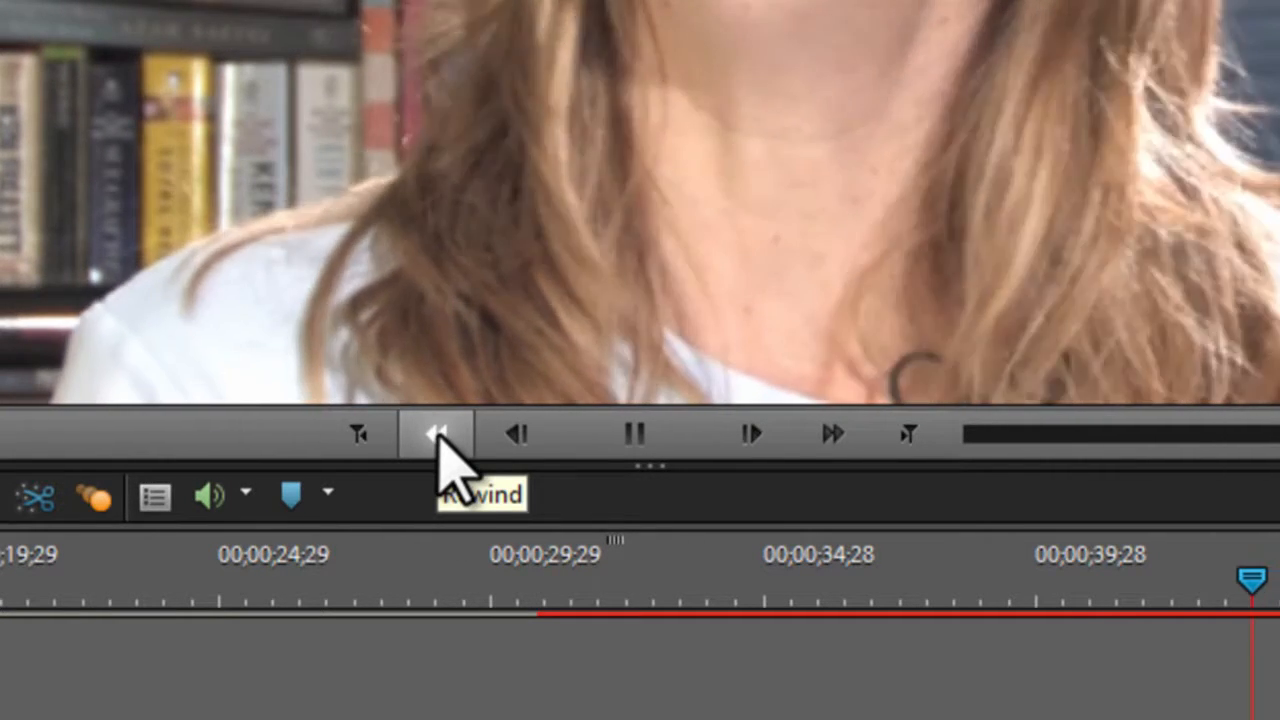
click(438, 436)
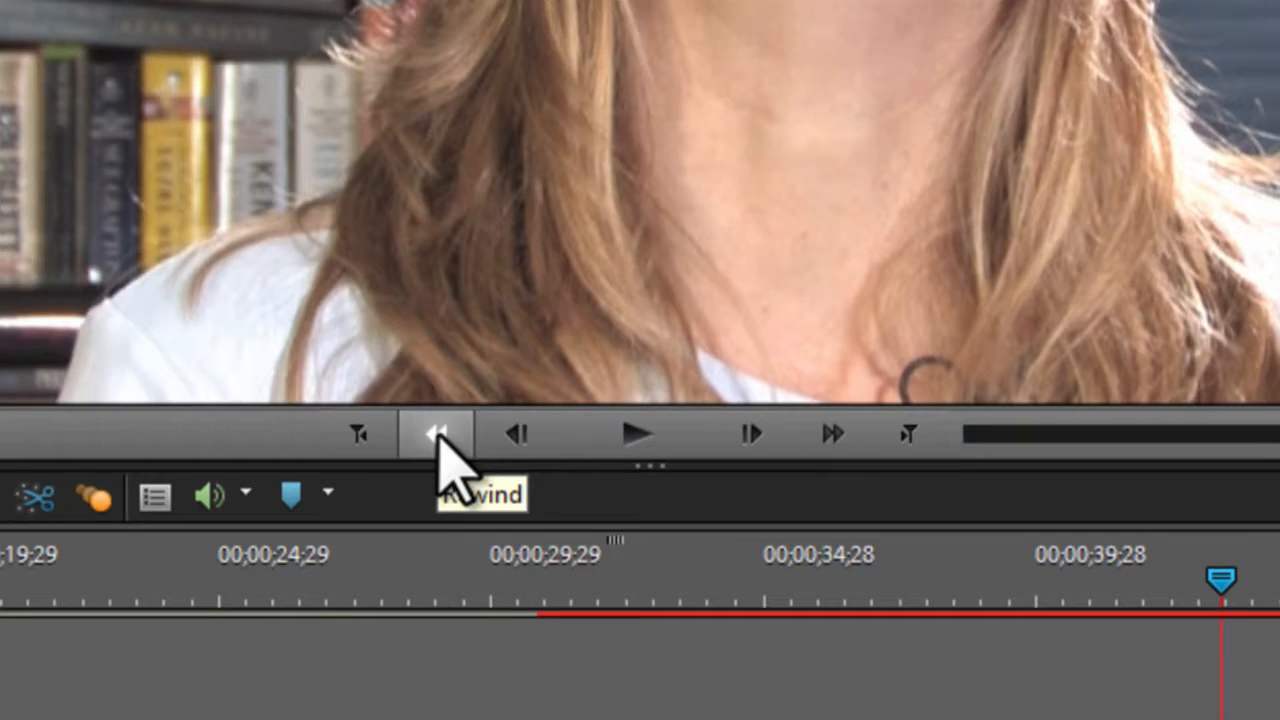
click(829, 446)
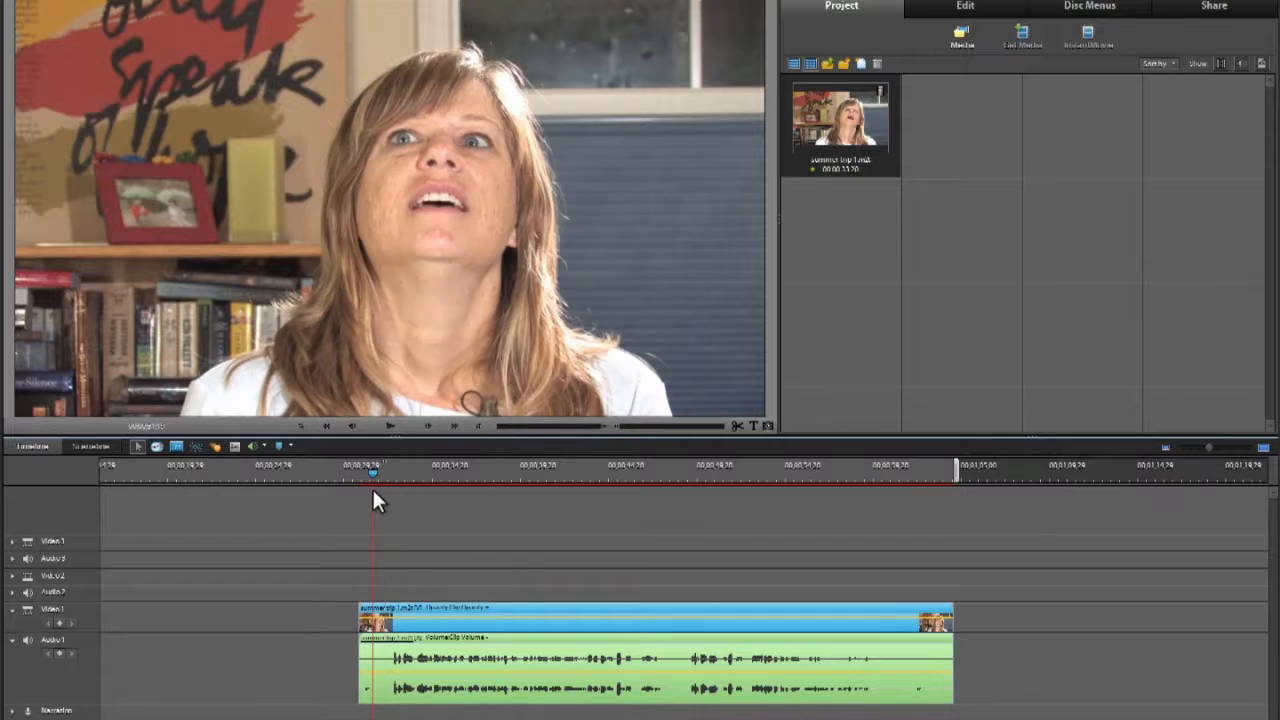
Play the clip near its beginning and from its middle, and scrub the playhead back from near its end
mouse_move(372, 487)
mouse_down()
mouse_move(384, 492)
mouse_move(373, 489)
mouse_up()
key(space)
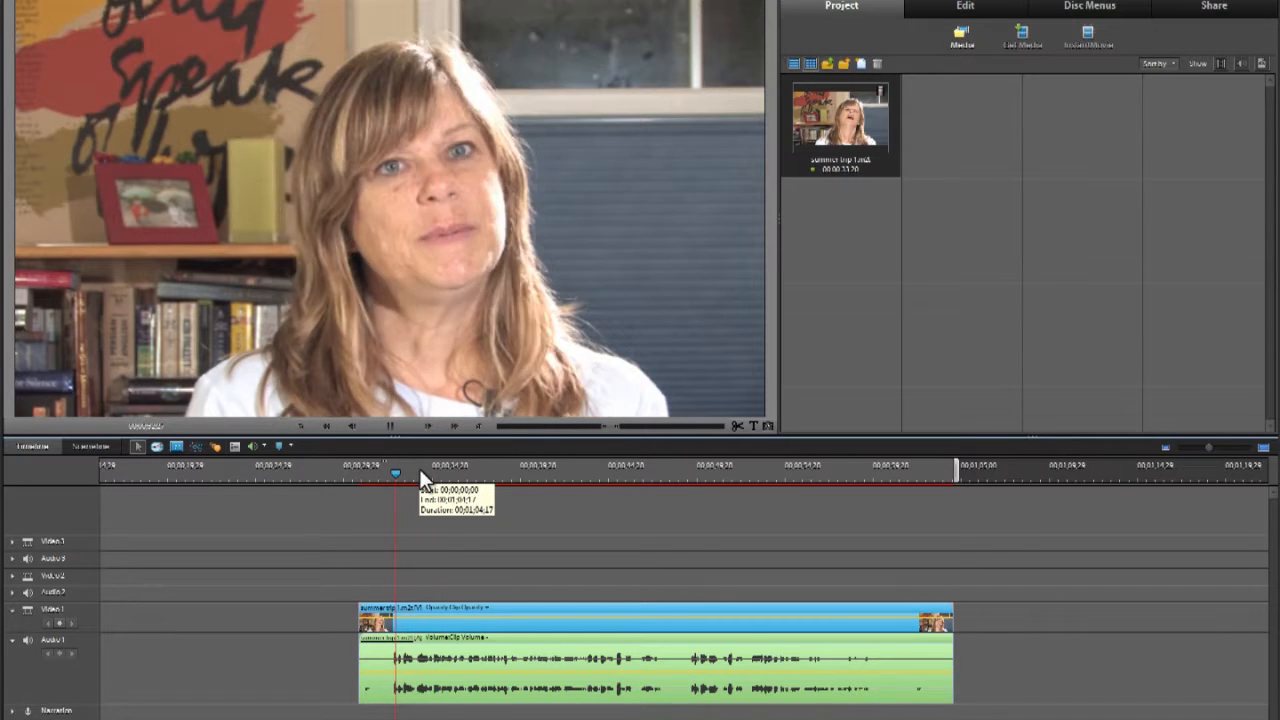
key(space)
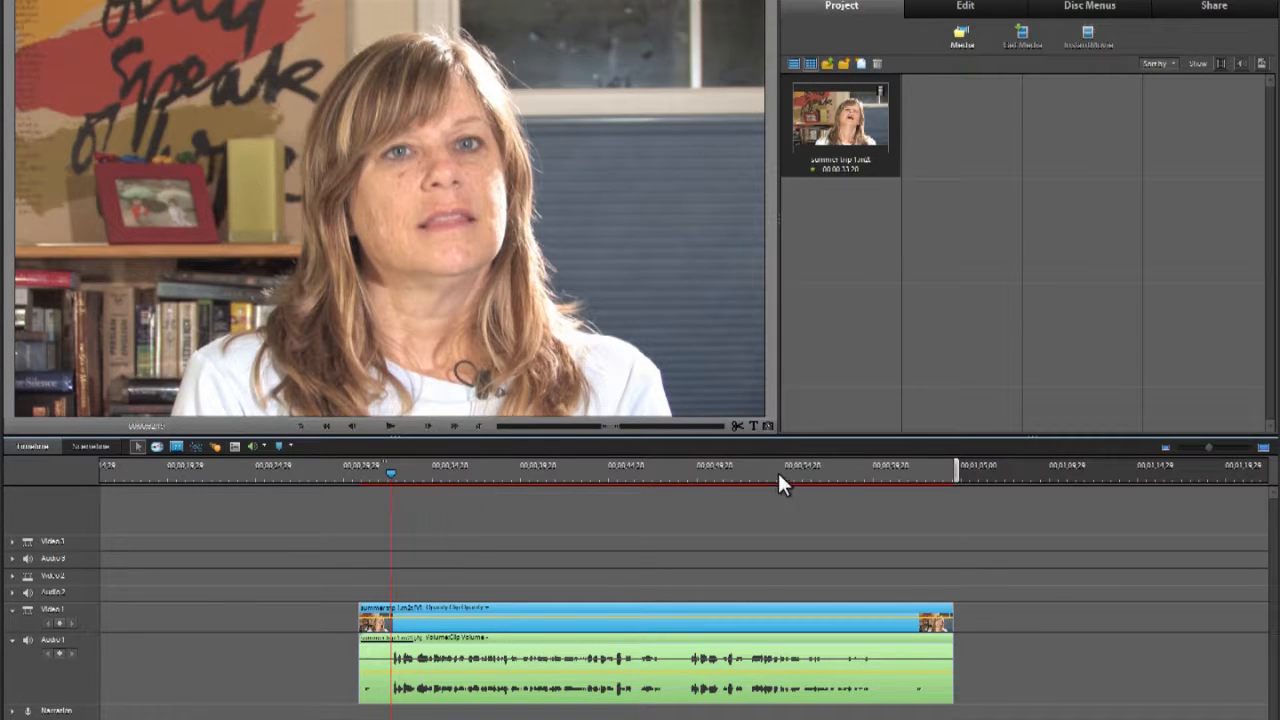
click(621, 475)
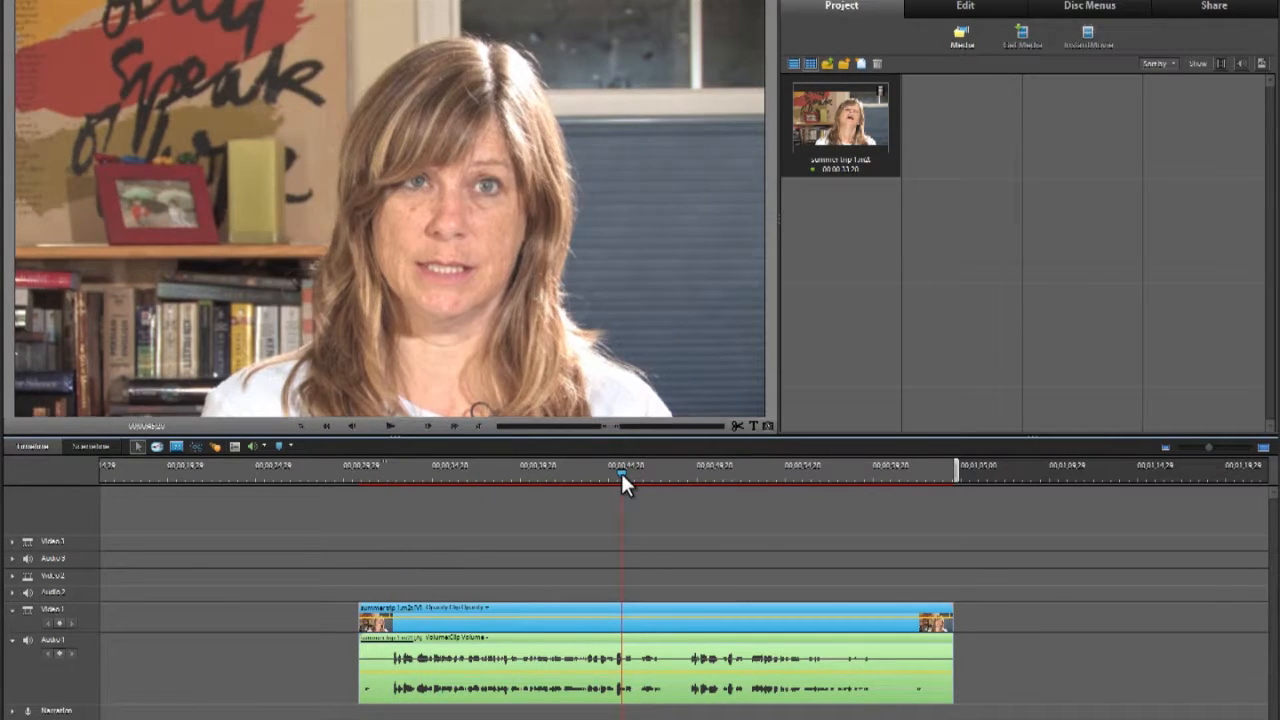
key(space)
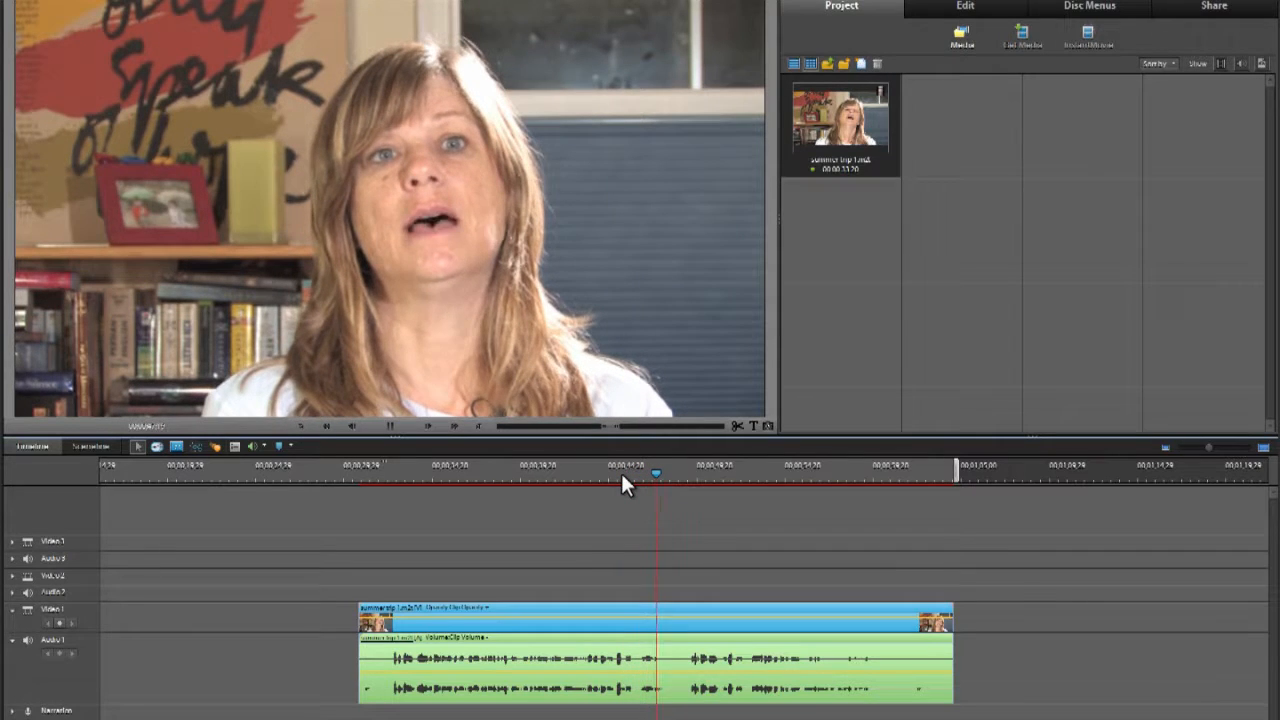
click(825, 474)
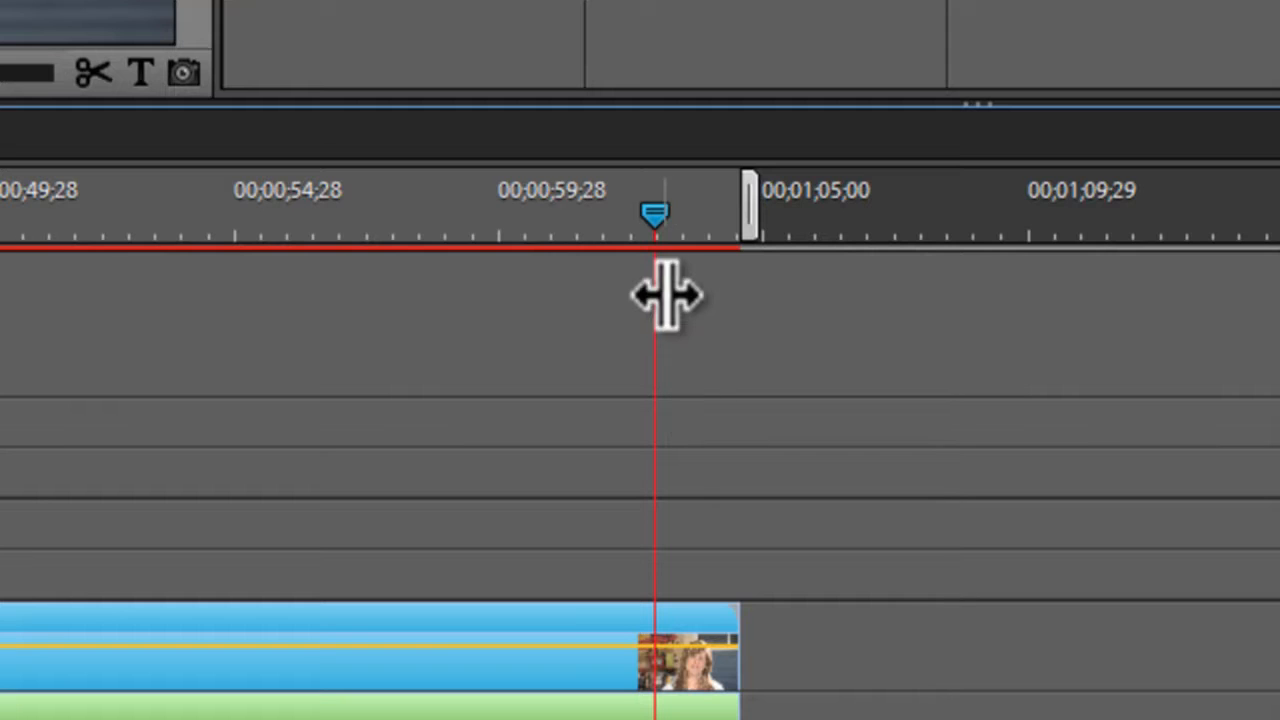
drag(661, 222, 0, 262)
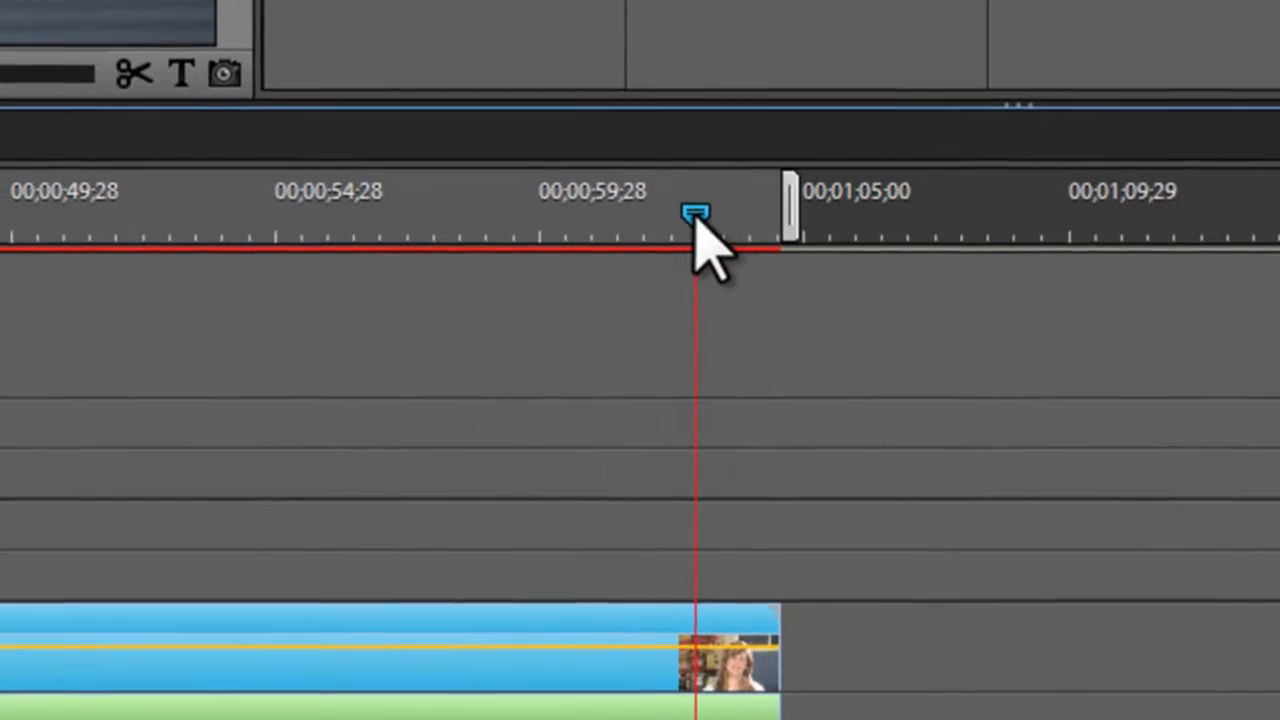
drag(400, 278, 208, 264)
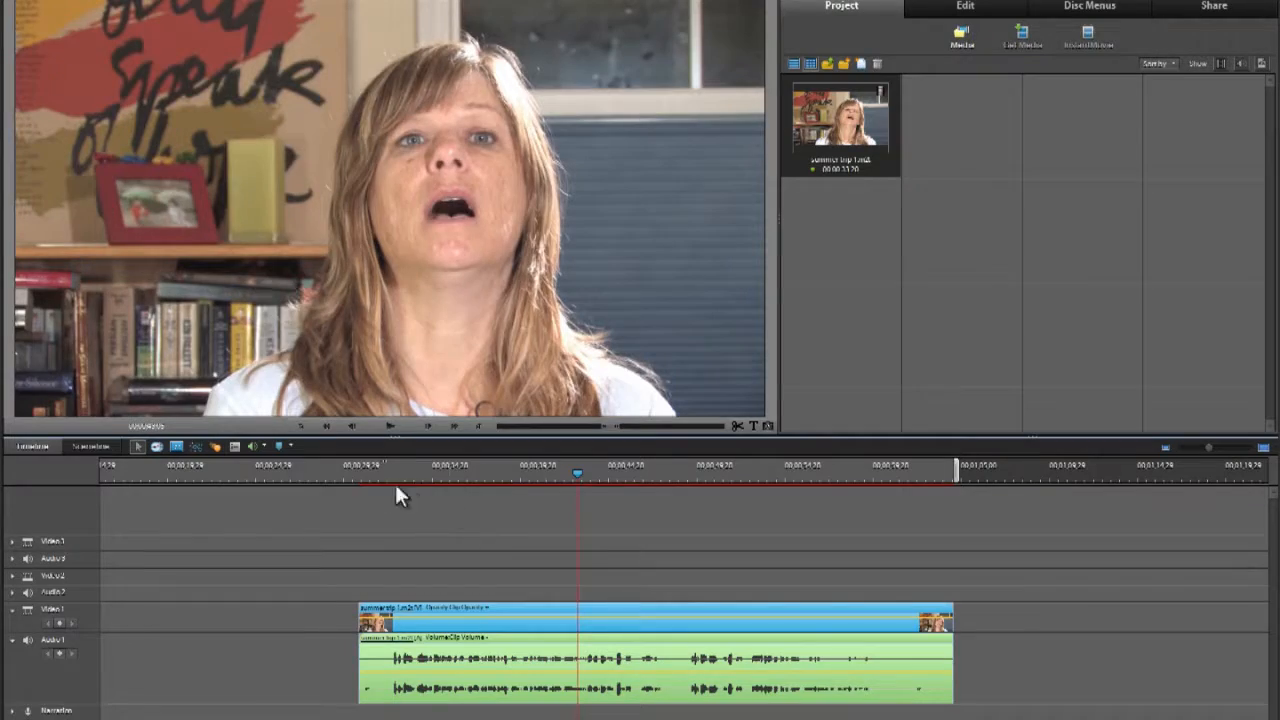
Trim the start of the summer trip 1.m2t clip to just before the first spoken words and play the new opening
click(378, 469)
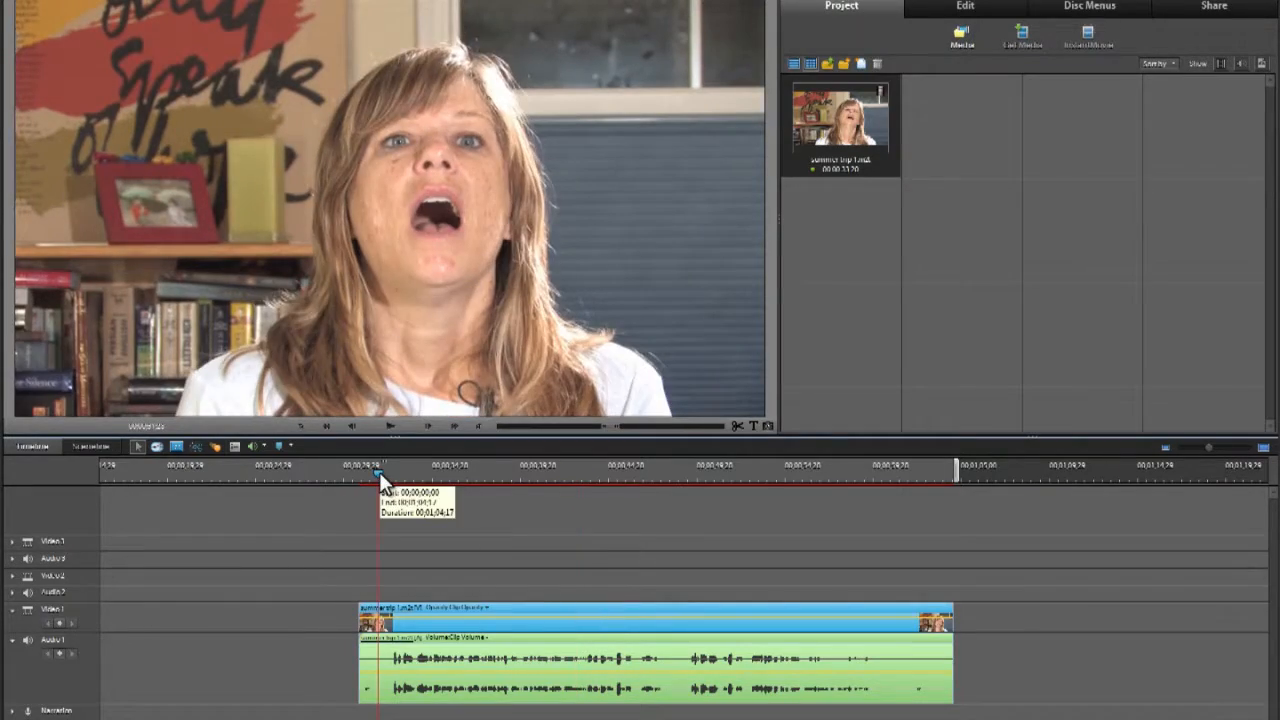
key(space)
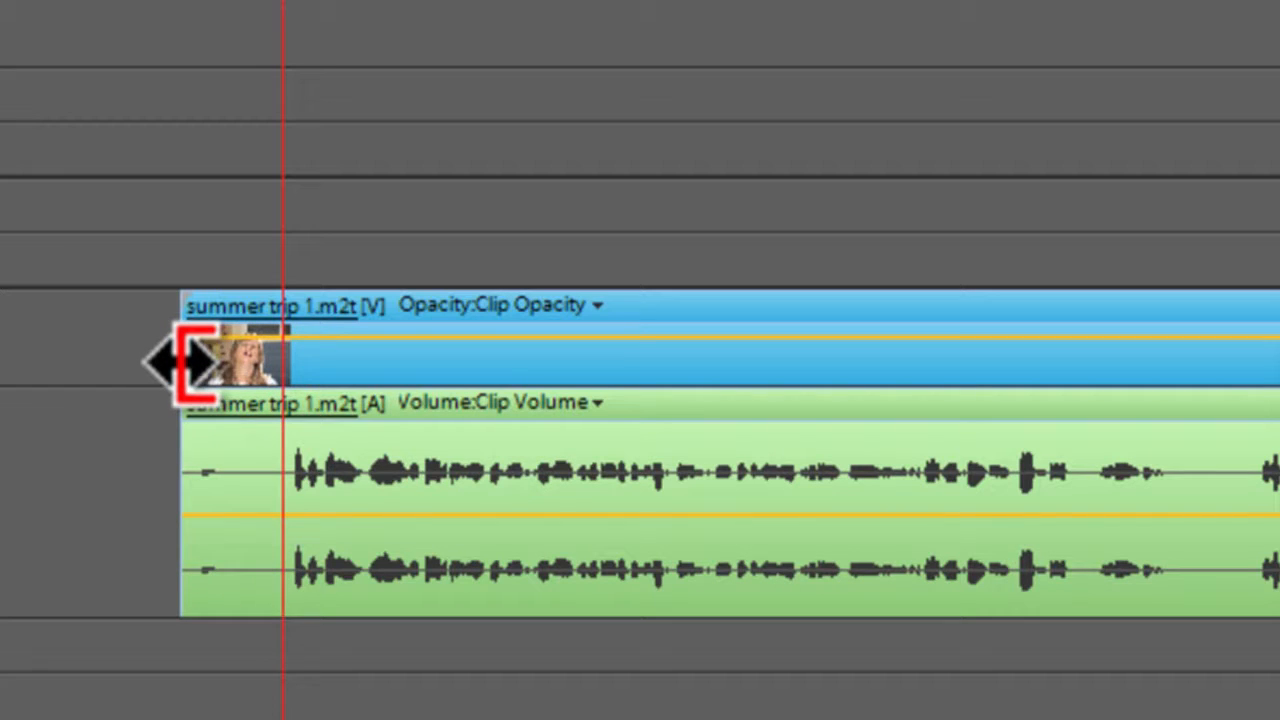
drag(180, 362, 278, 372)
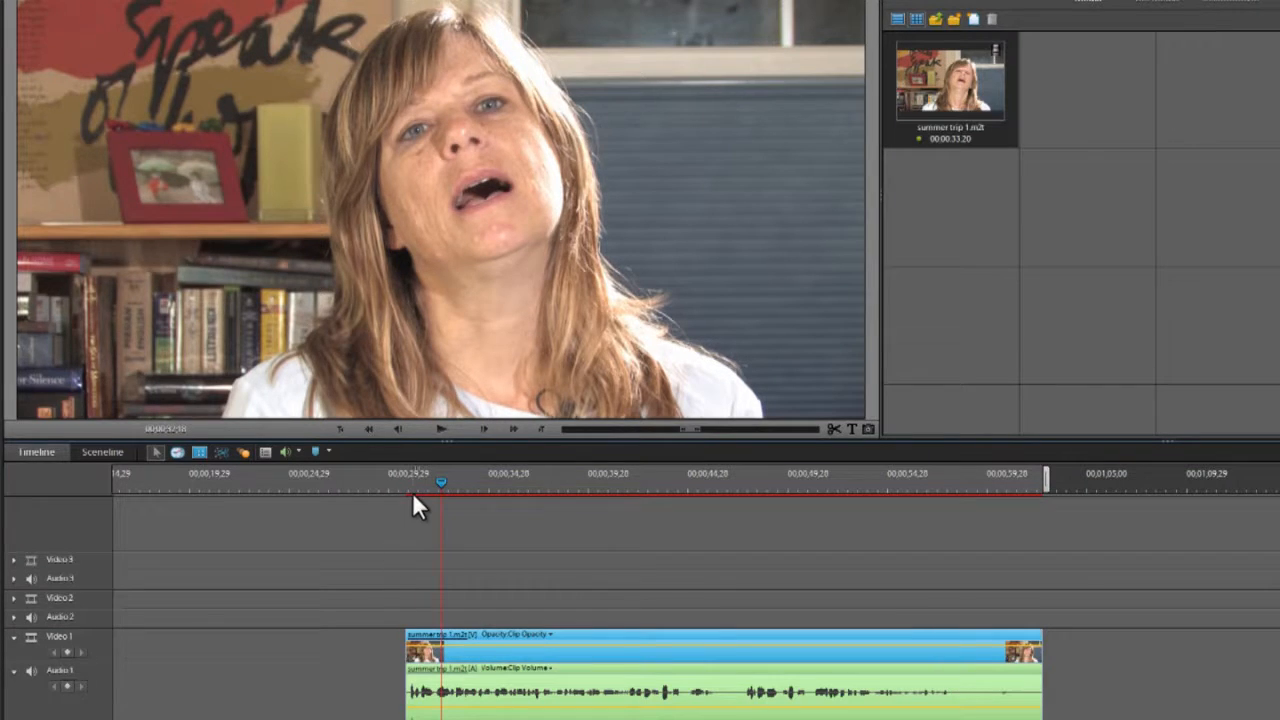
click(410, 488)
key(space)
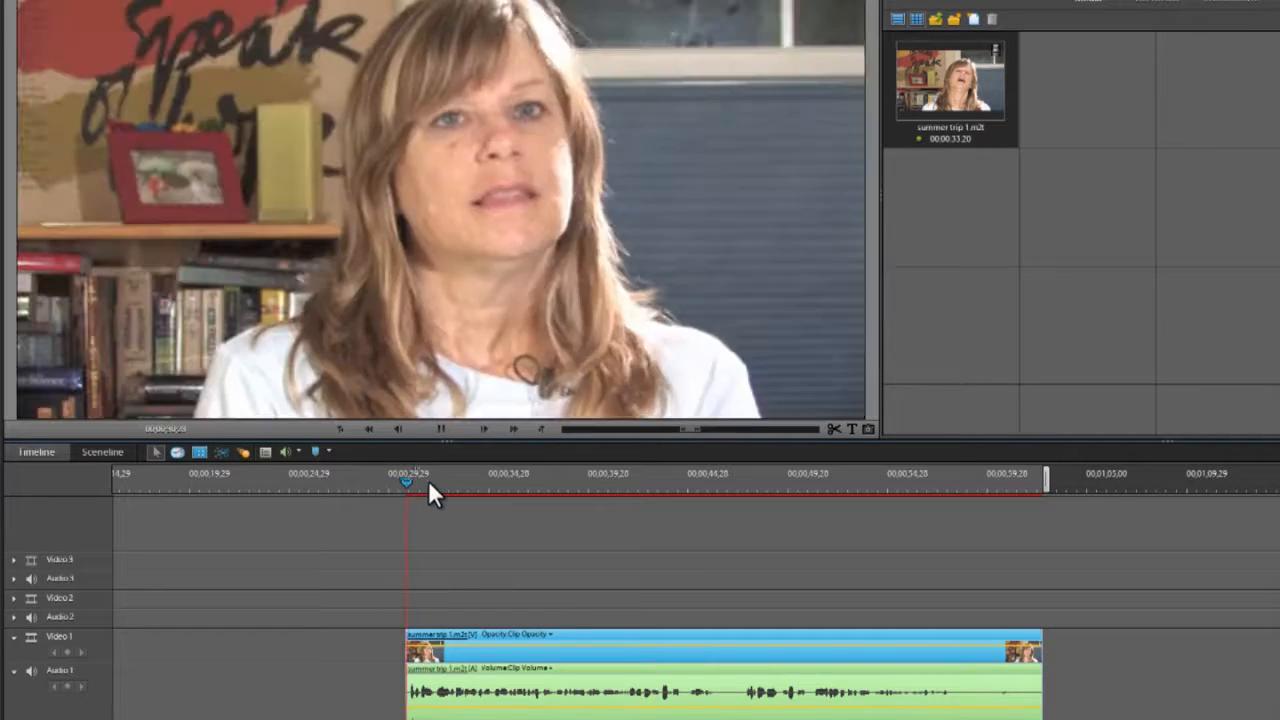
key(space)
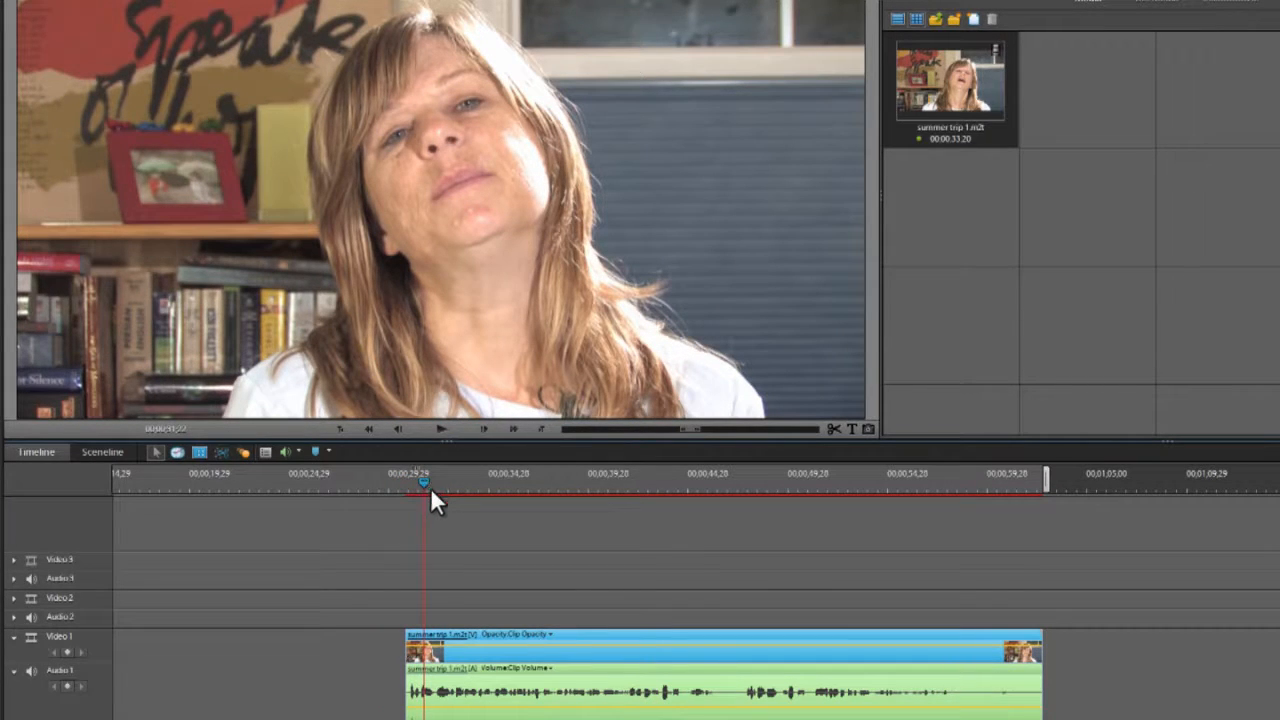
Trim the end of the clip back to 00;00;58;11, after the last spoken words, and play the new ending
click(913, 481)
key(space)
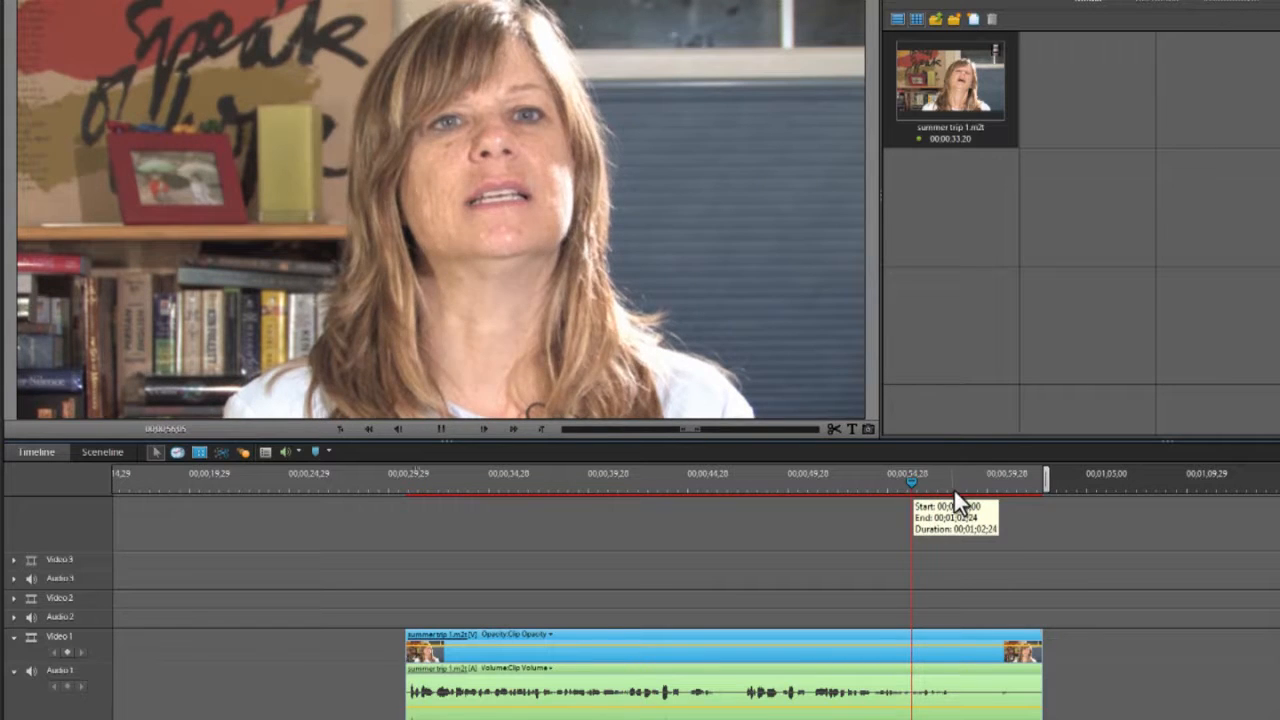
key(space)
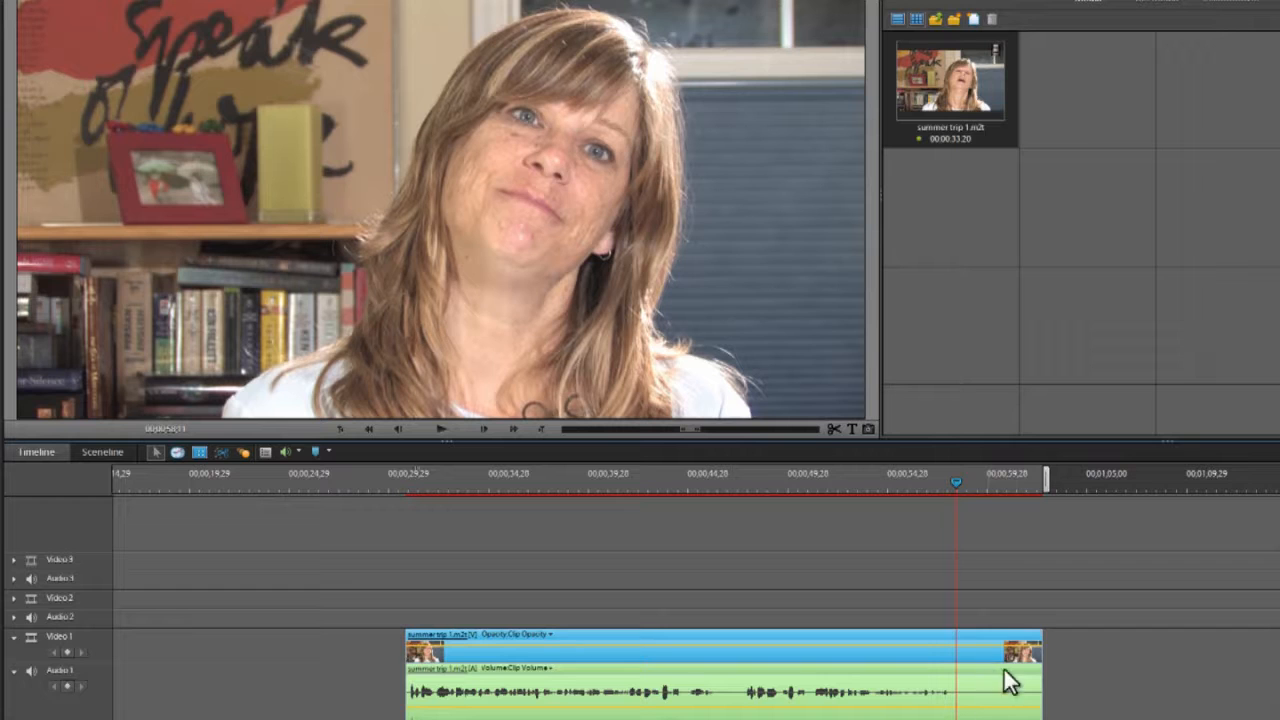
drag(1037, 655, 955, 660)
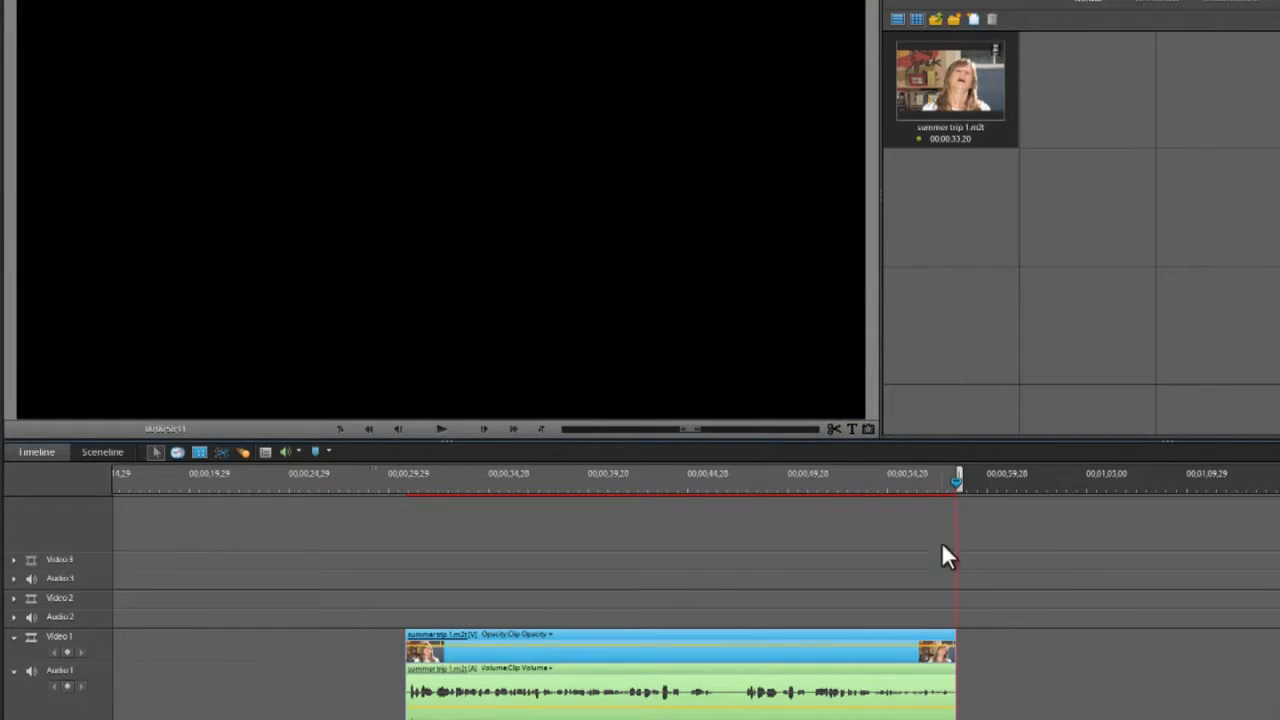
click(937, 483)
key(space)
Play through the middle of the clip to find a cut point and split it at 00;00;40;16
drag(652, 481, 588, 479)
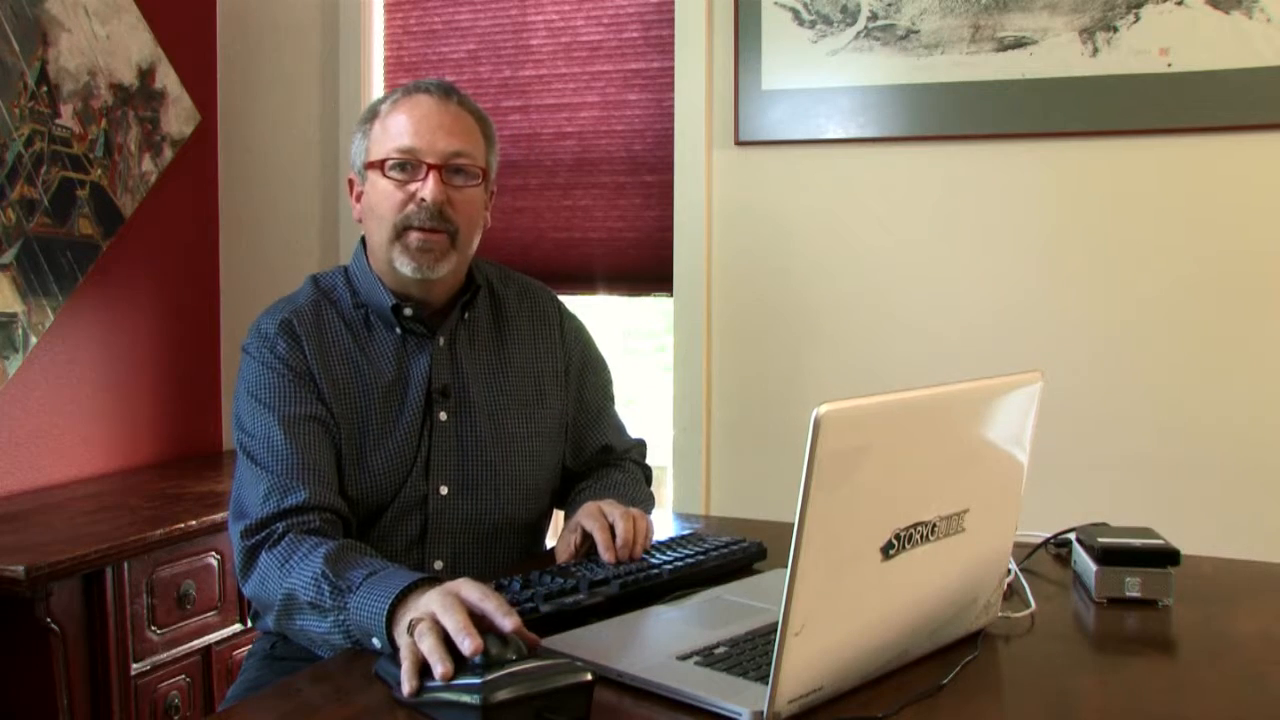
drag(582, 476, 569, 476)
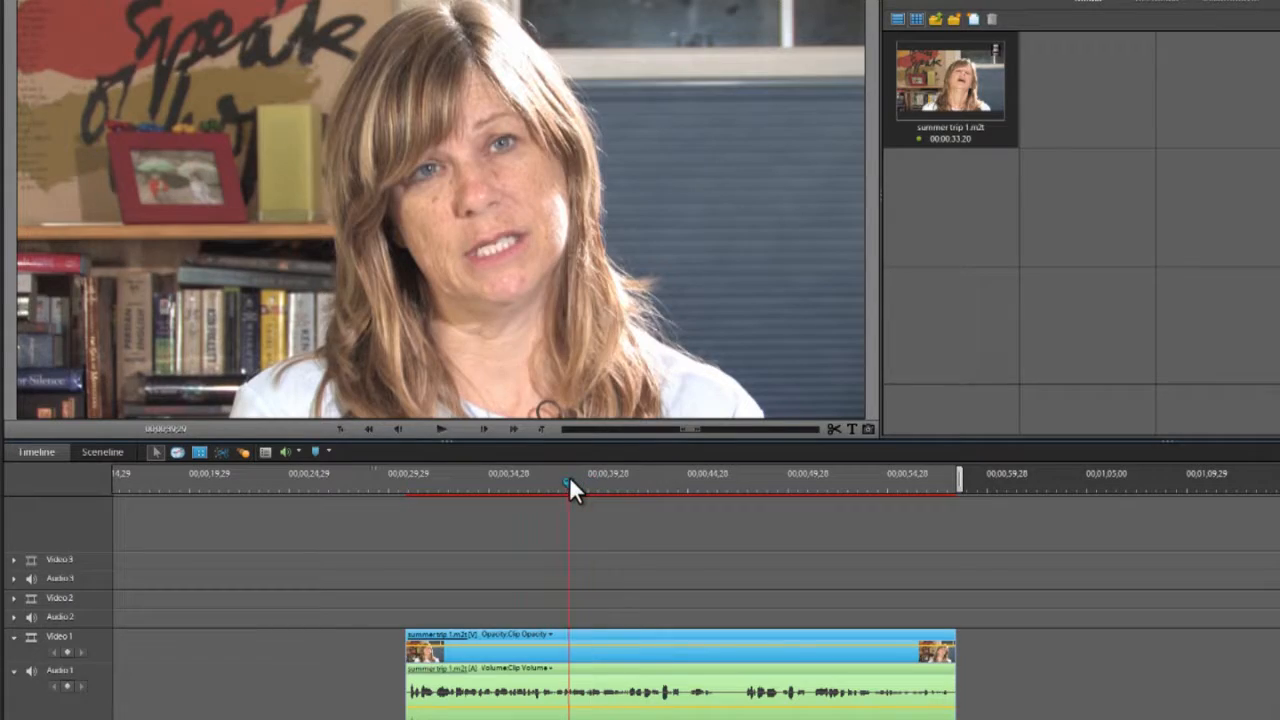
key(space)
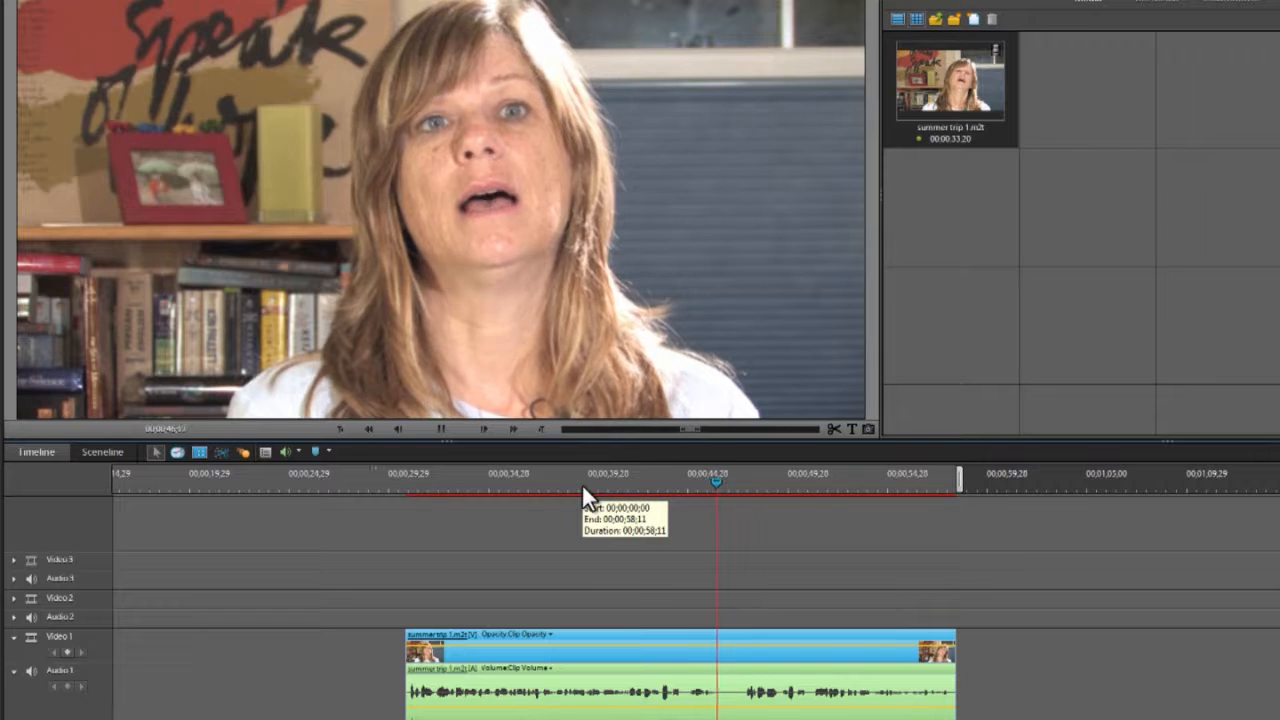
key(space)
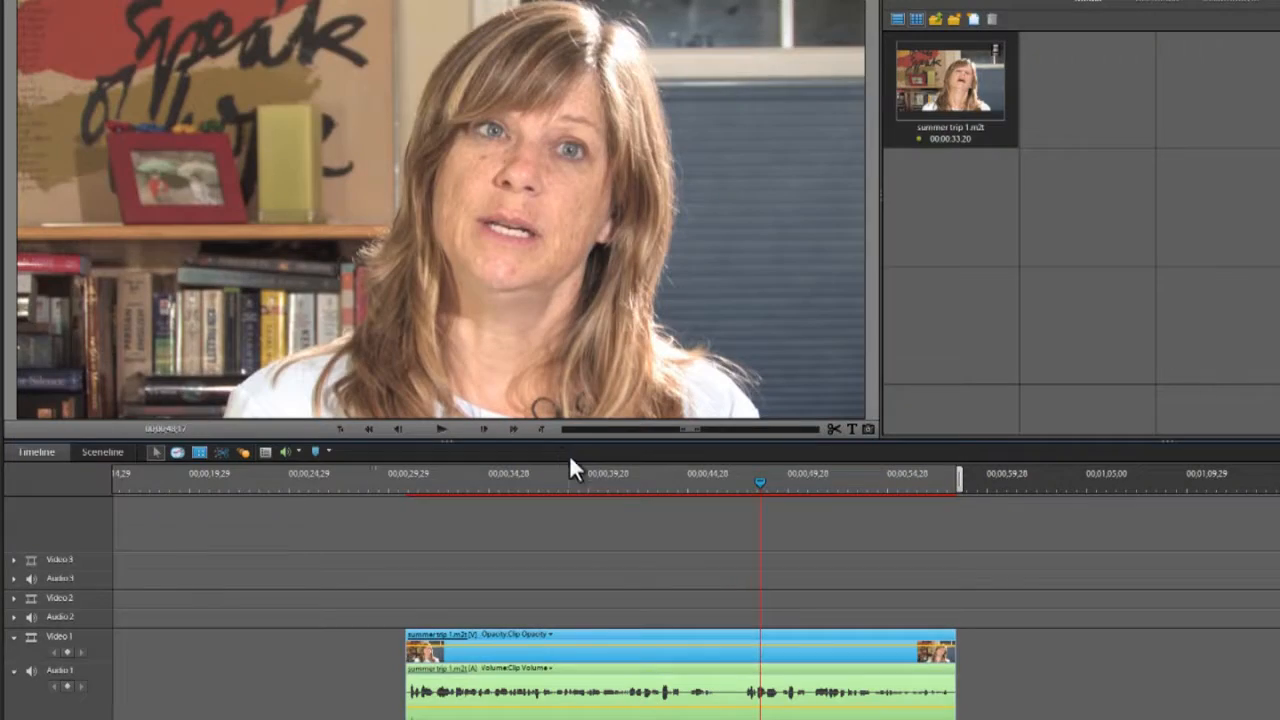
click(593, 478)
key(space)
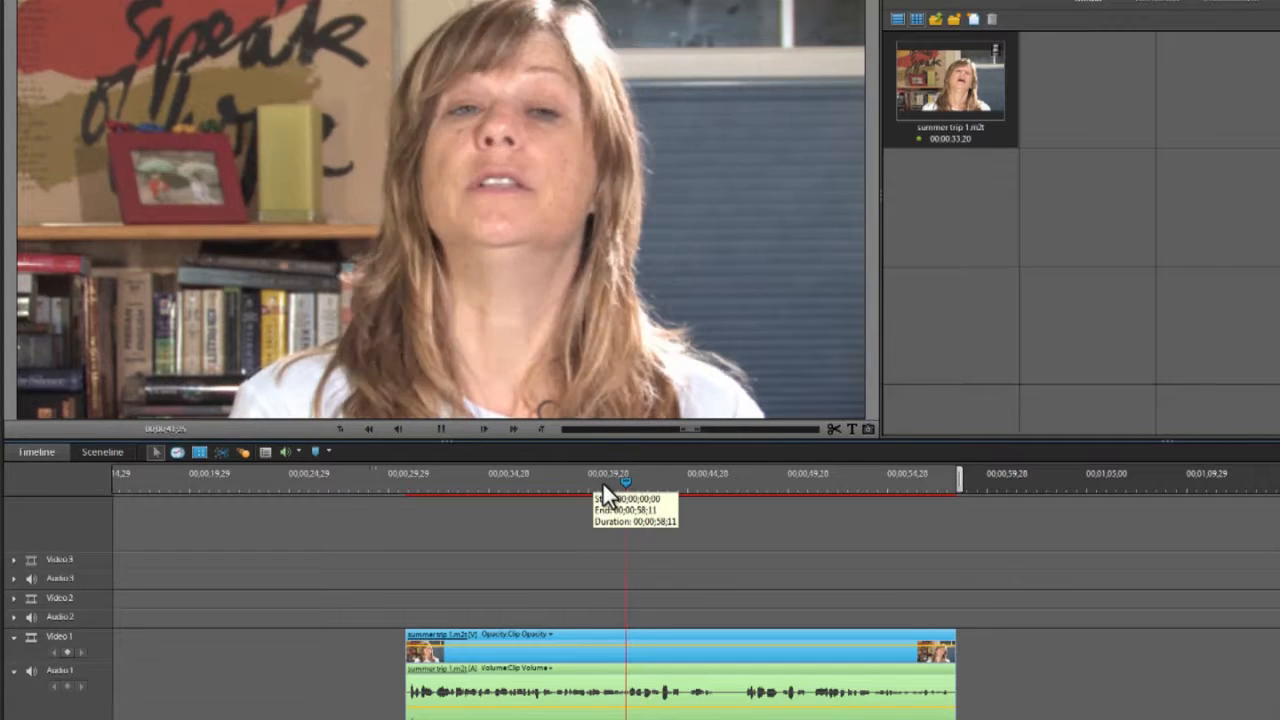
key(l)
key(j)
key(k)
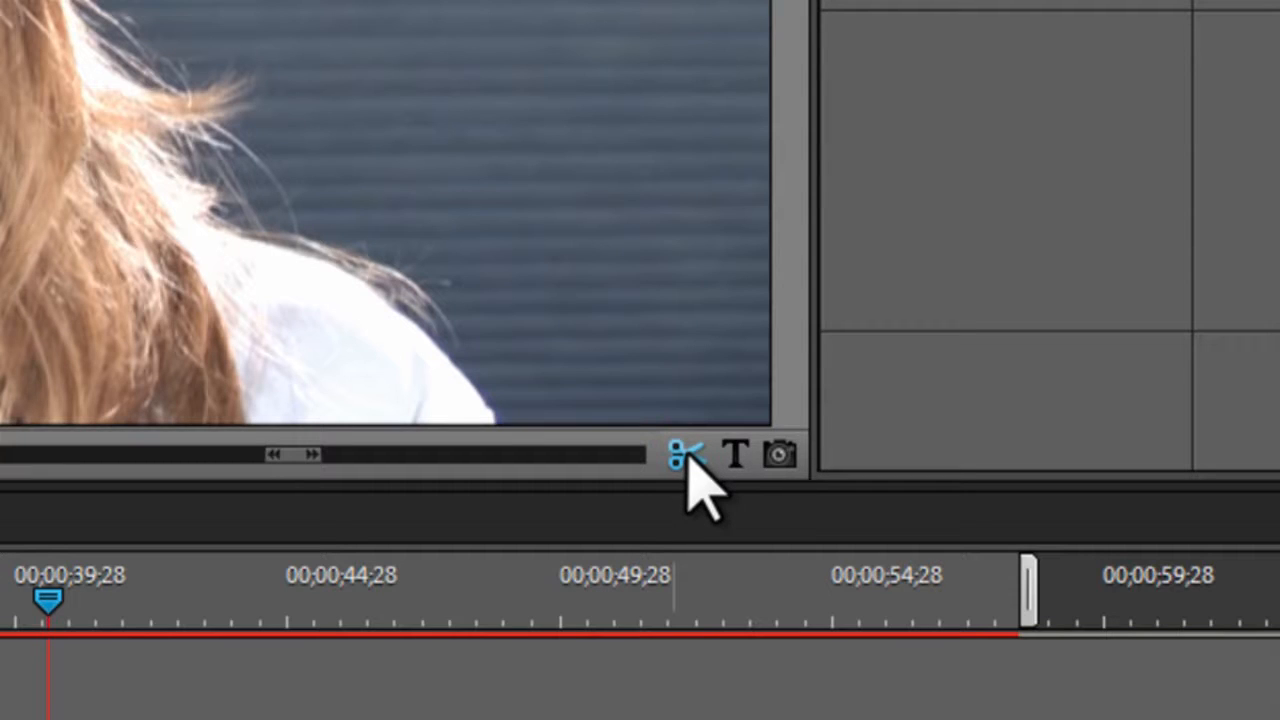
click(686, 455)
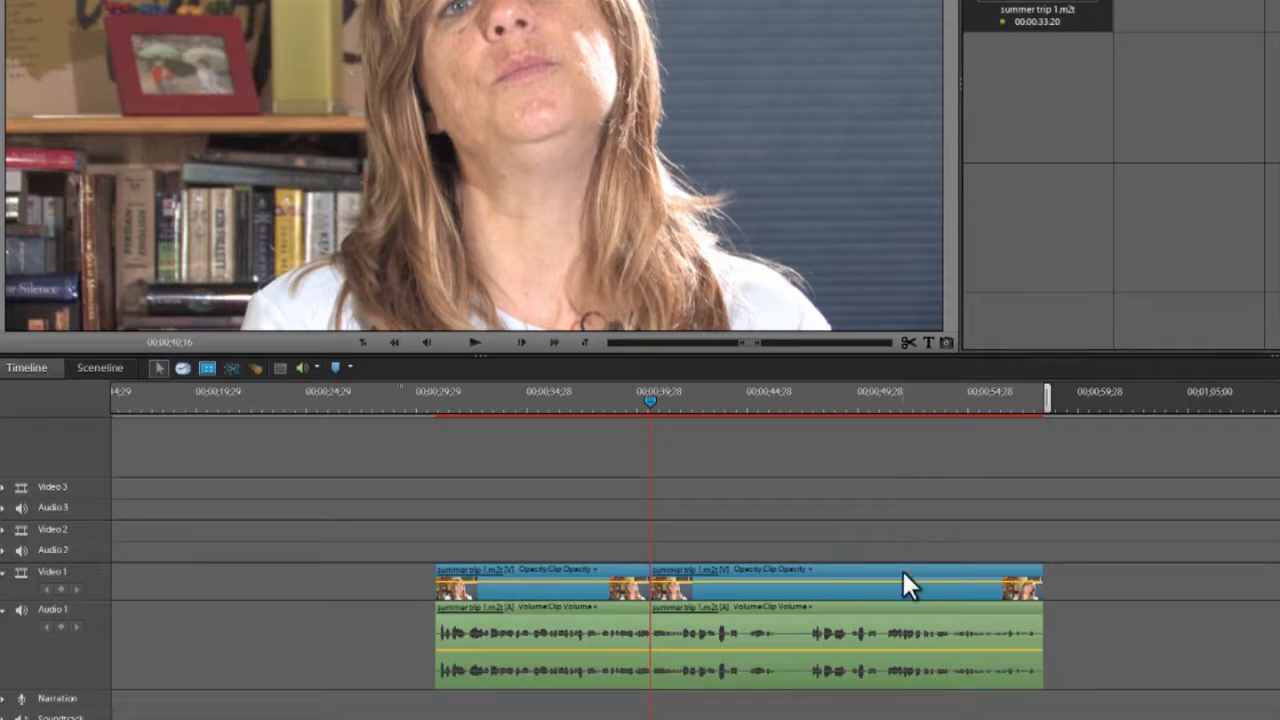
Move the second part rightward on Video 1, leaving a gap of about 2.5 seconds, and play both sides of the gap
drag(903, 595, 961, 606)
mouse_move(627, 398)
mouse_down()
mouse_move(591, 396)
mouse_move(616, 396)
mouse_up()
key(space)
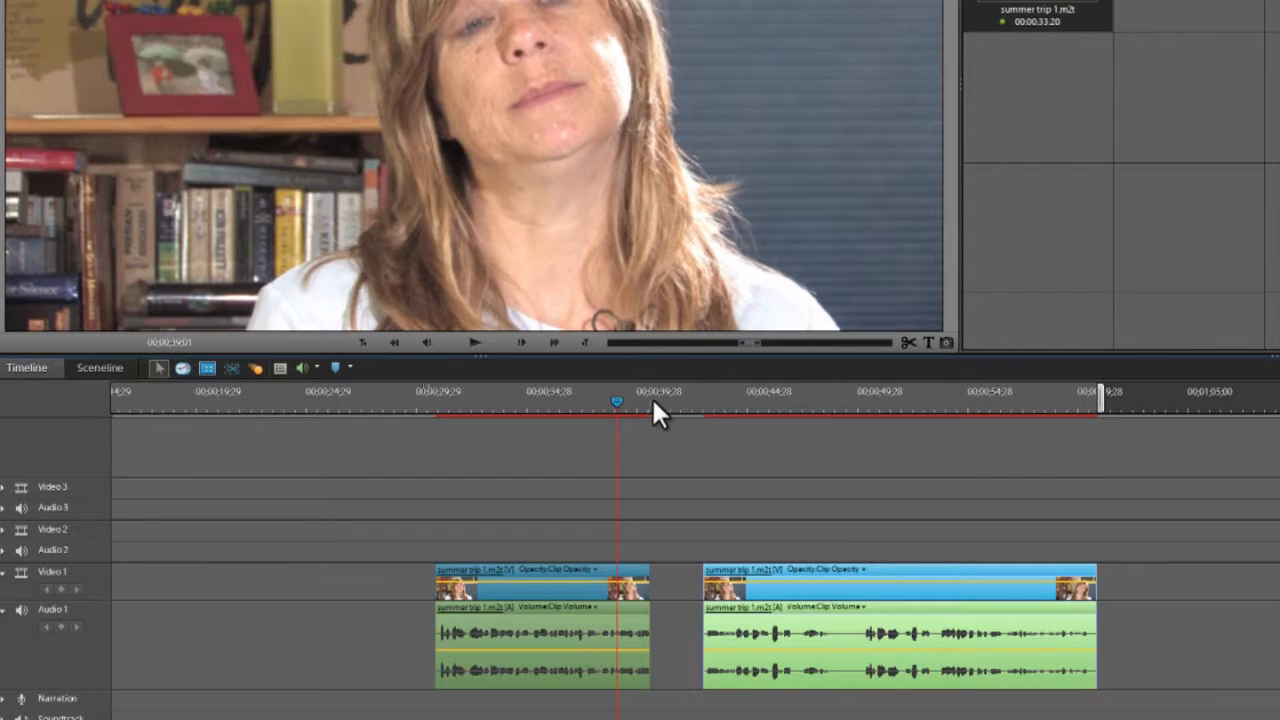
key(space)
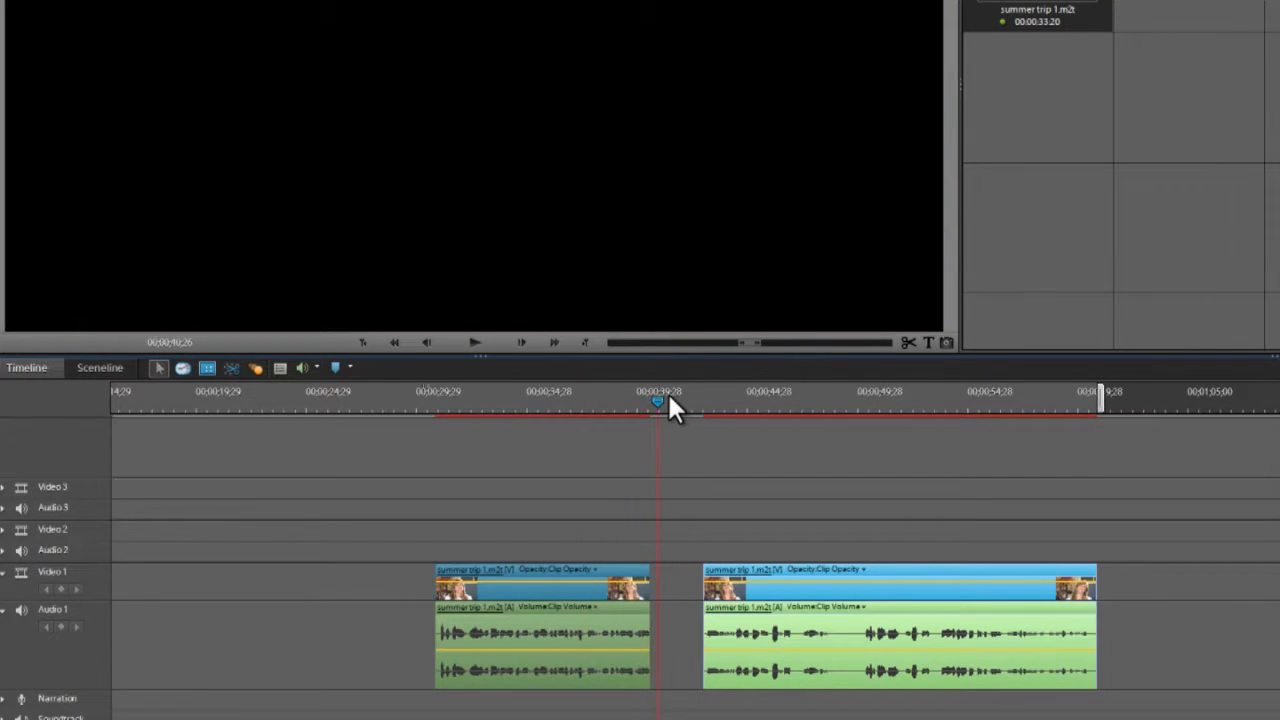
click(704, 400)
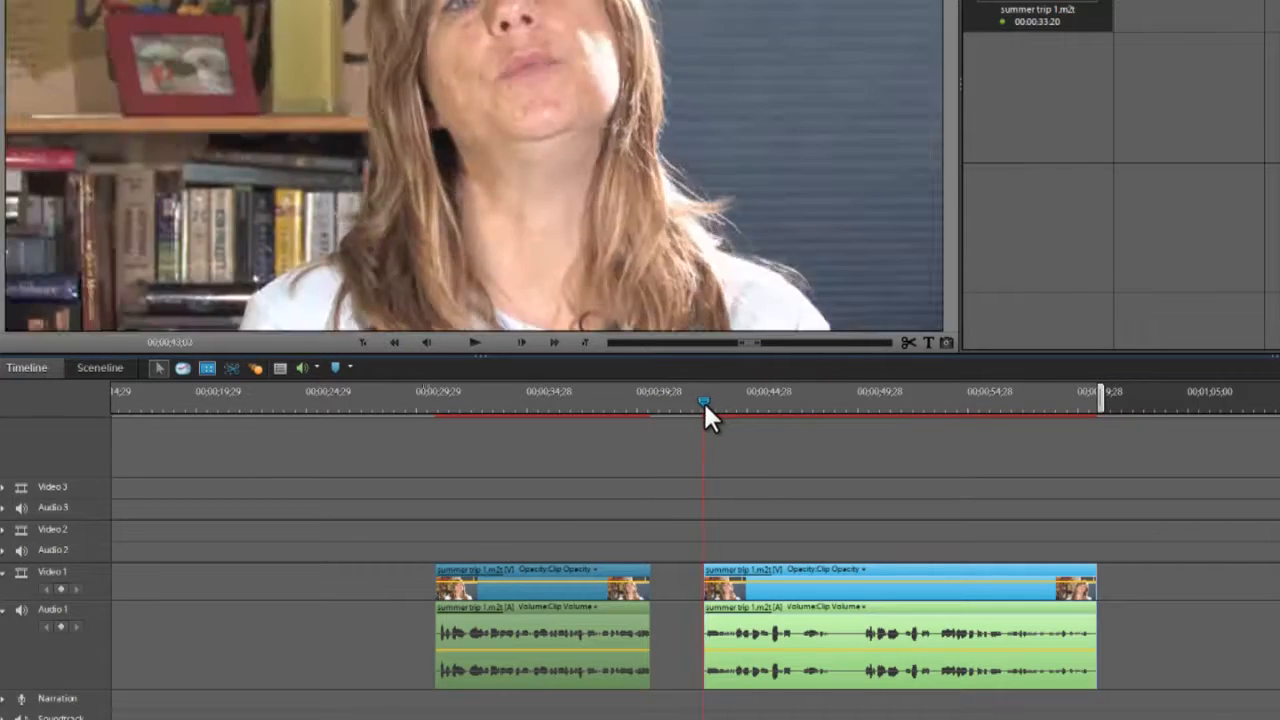
key(space)
key(space)
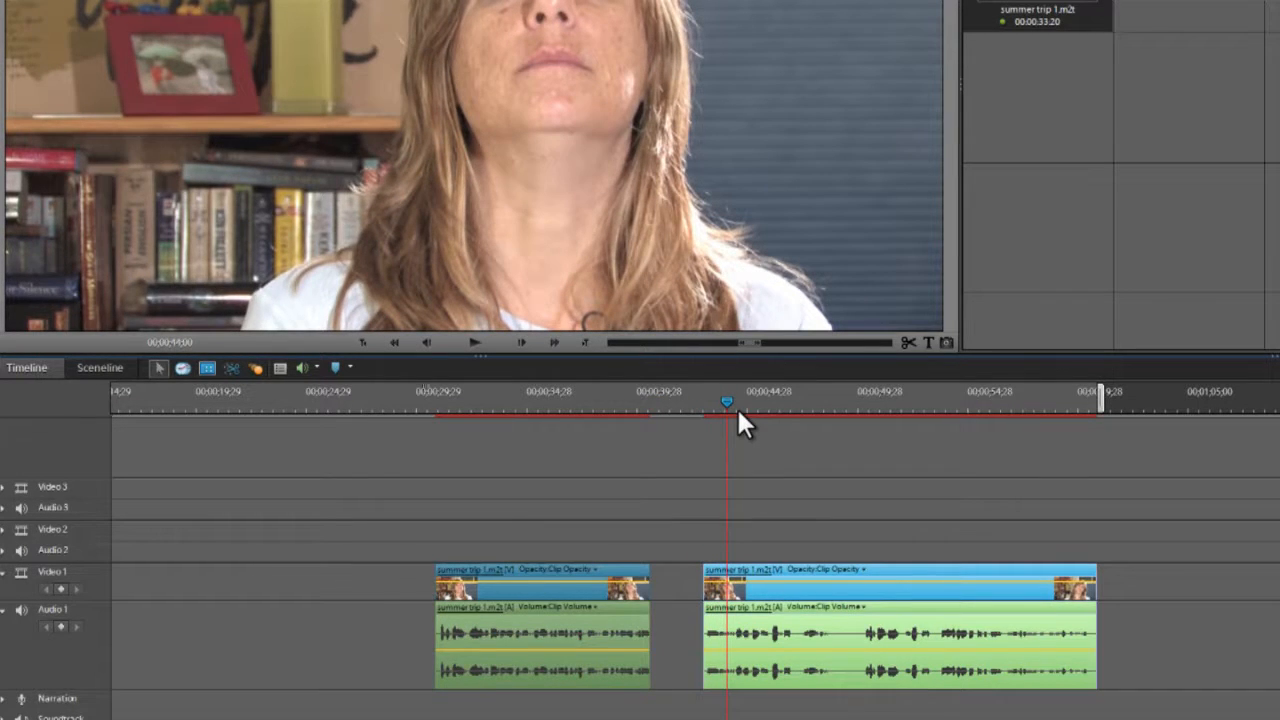
Split the second part just after 00;00;49;28 and move the last piece rightward, leaving a gap of about 2 seconds
click(856, 402)
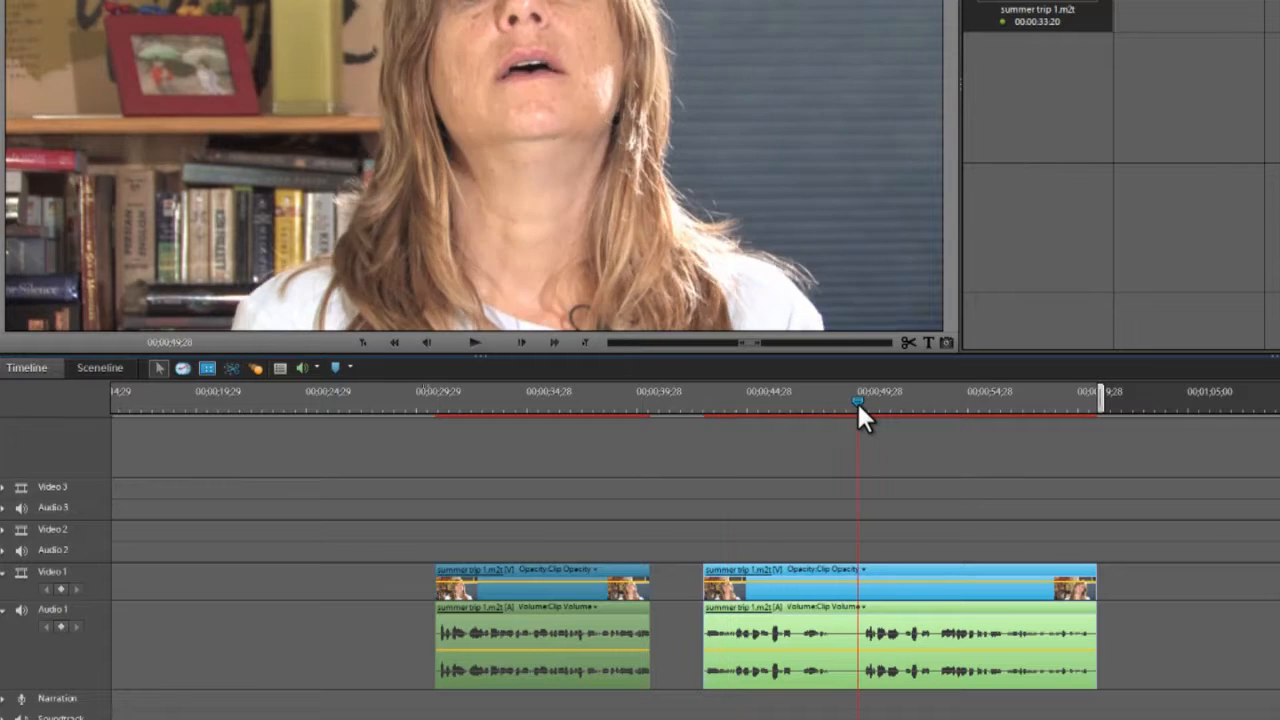
key(space)
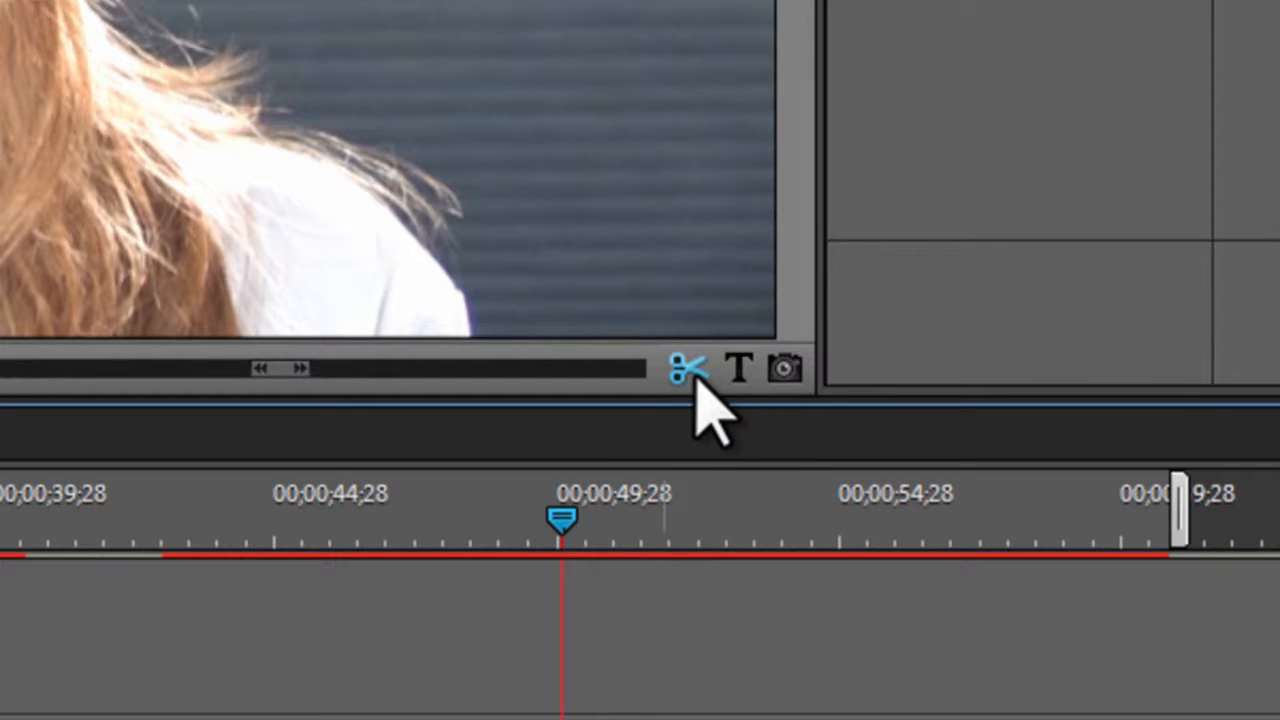
click(686, 368)
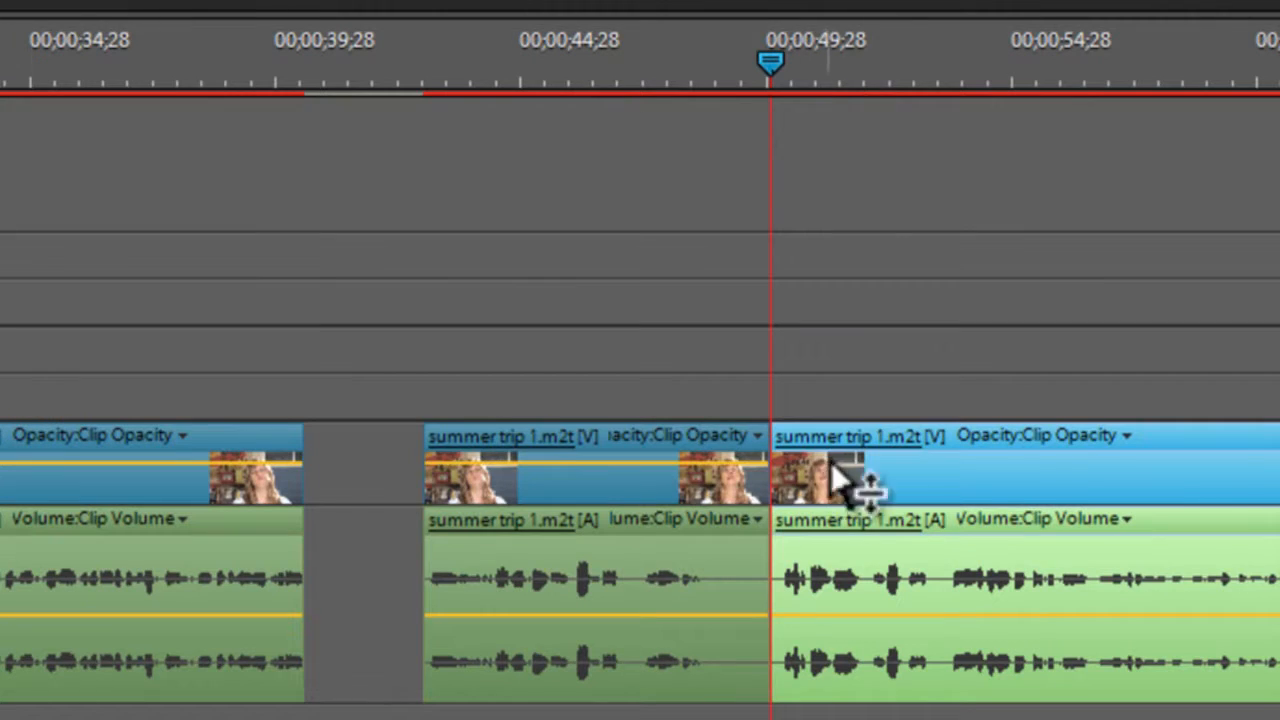
drag(943, 508, 1026, 471)
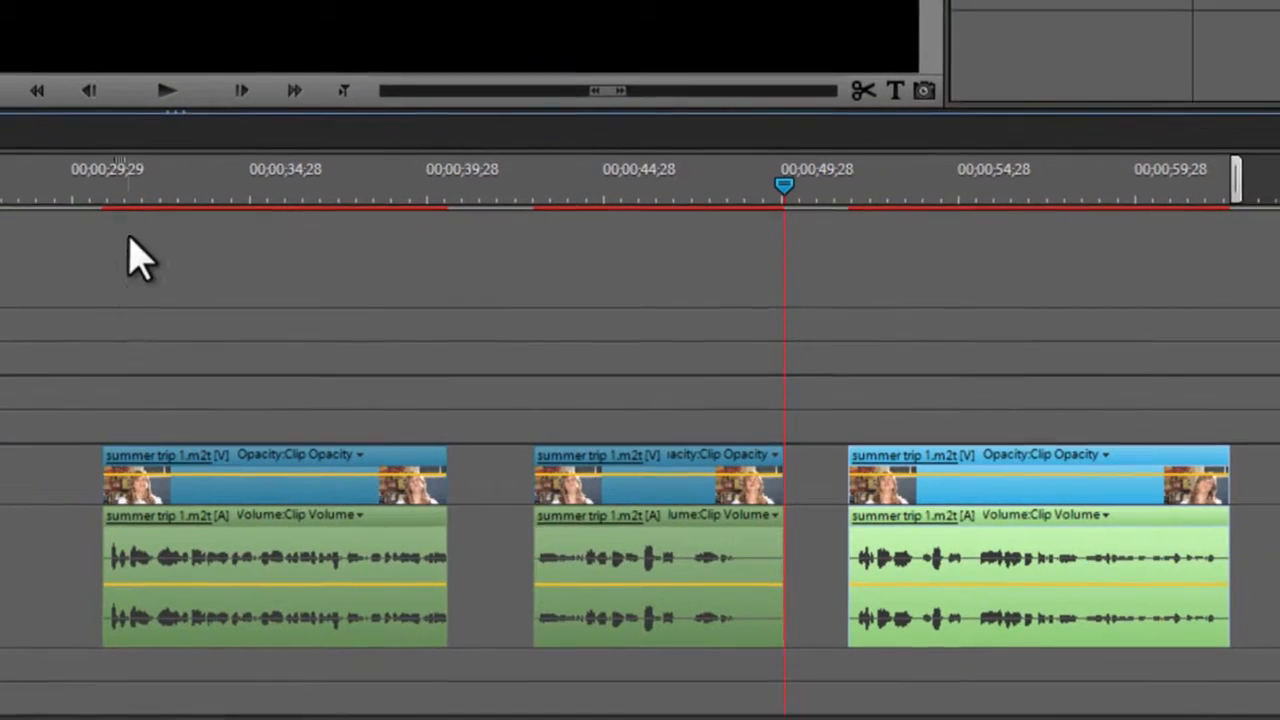
Scrub through the clip pieces on Video 1 and delete the middle piece
drag(120, 184, 366, 188)
drag(536, 190, 1055, 192)
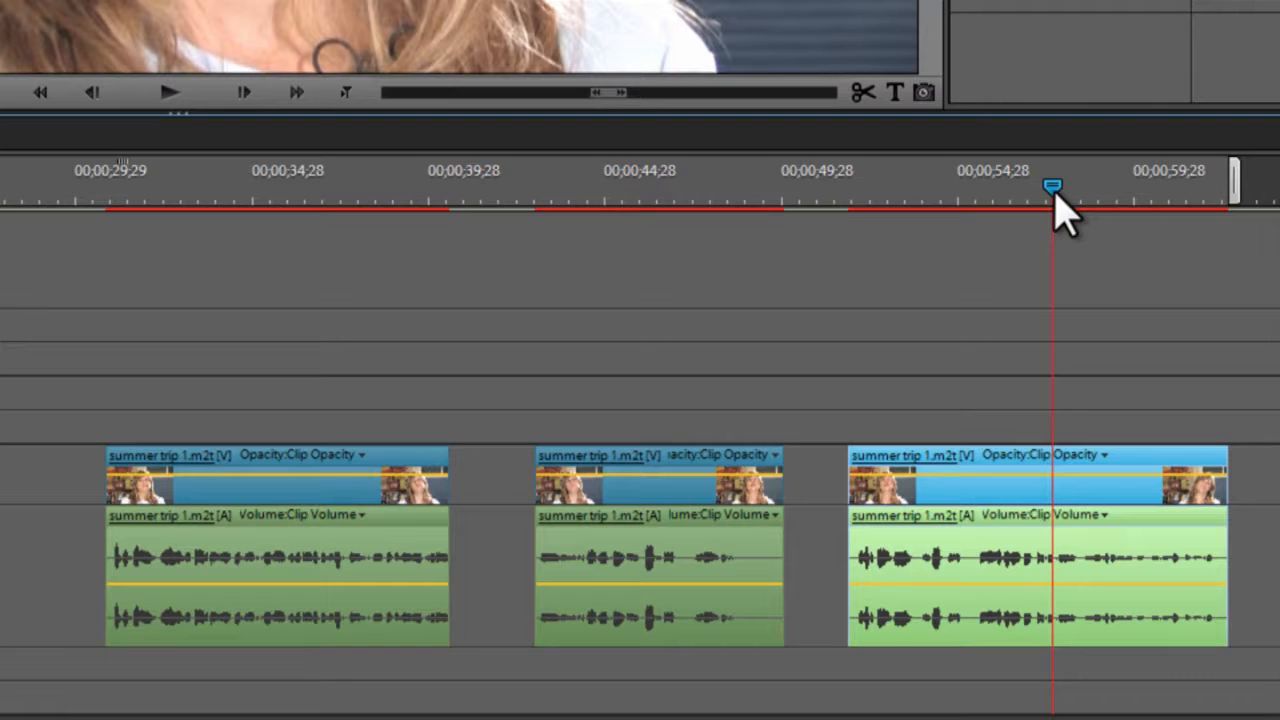
click(672, 516)
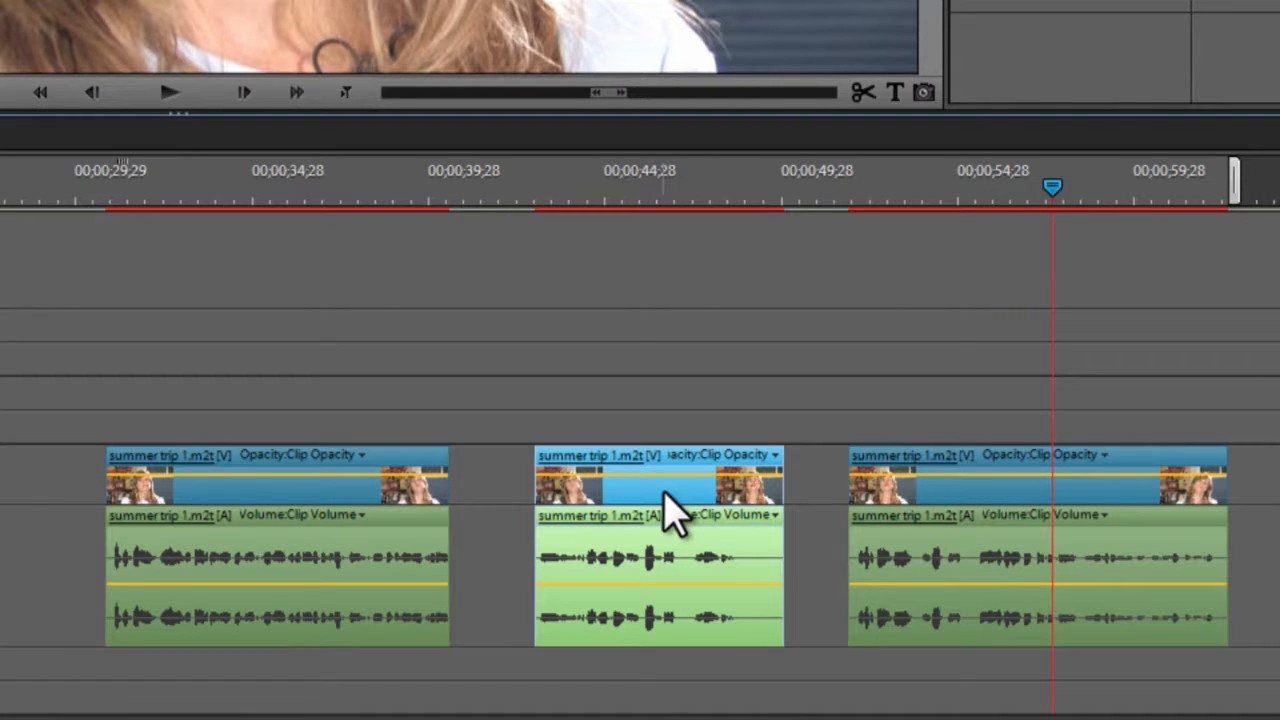
key(Delete)
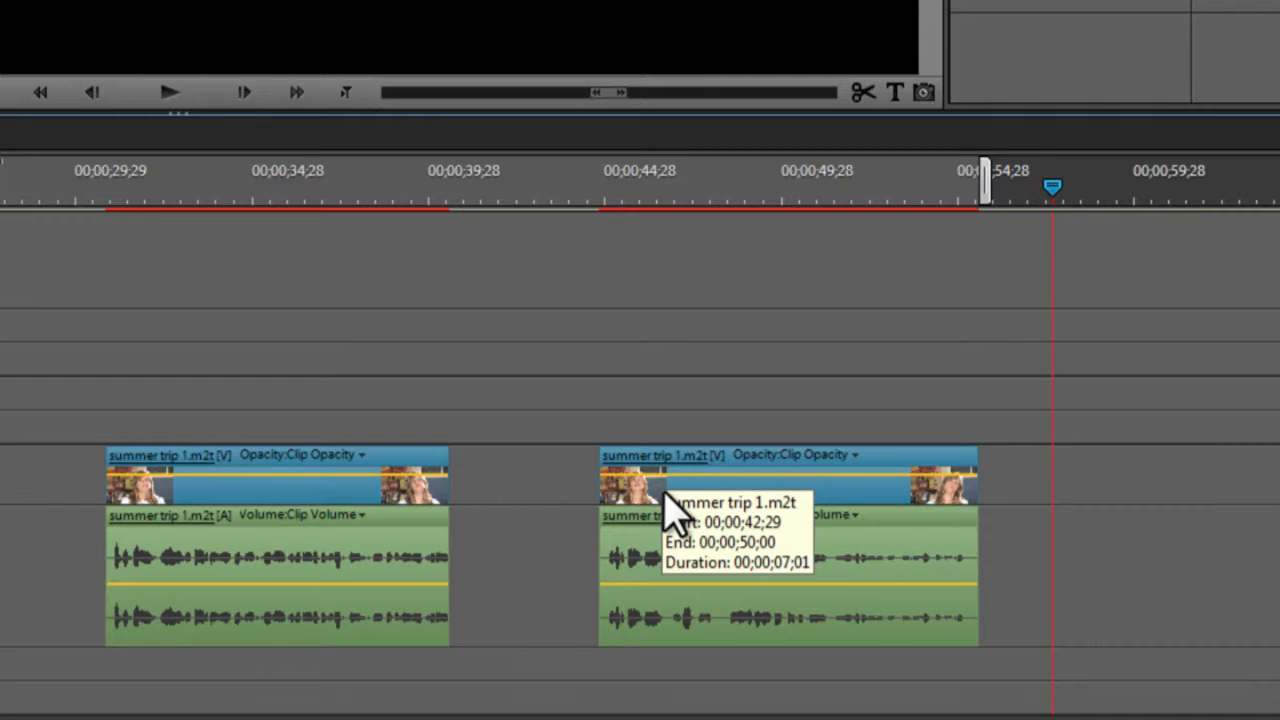
Close the remaining gap by moving the last piece against the end of the first piece, and play across the join
drag(728, 512, 586, 523)
mouse_move(420, 194)
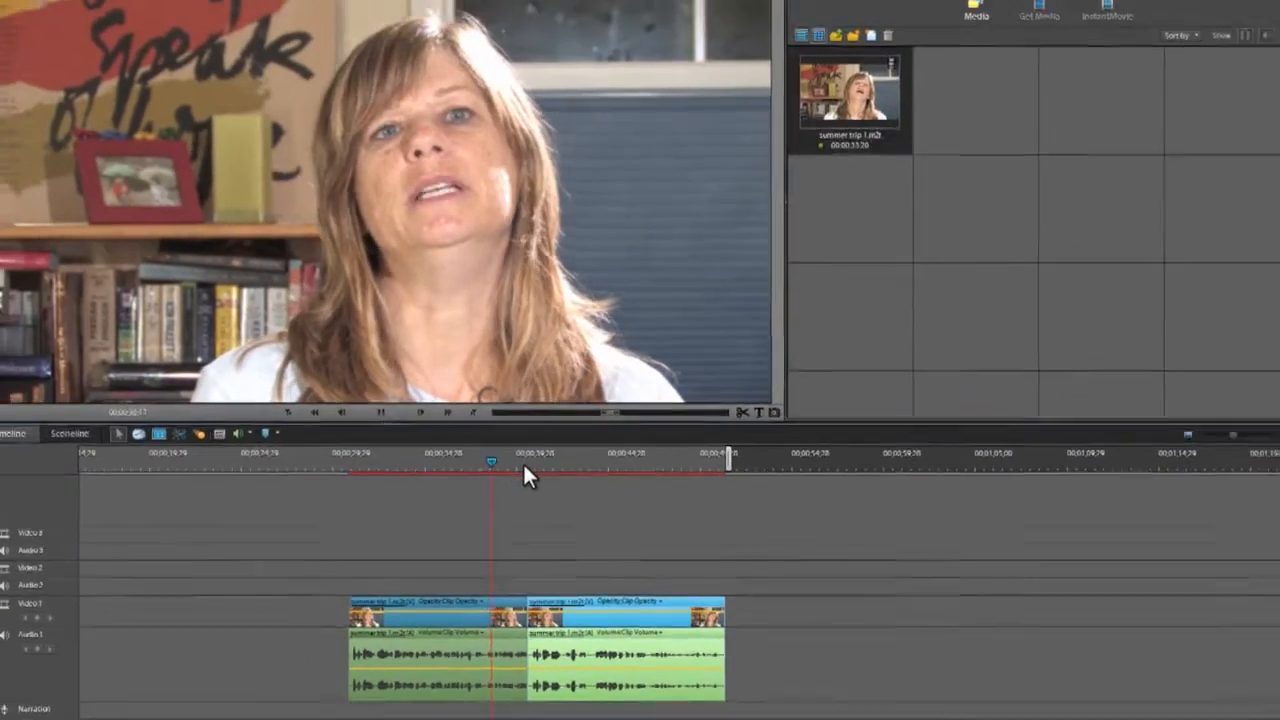
click(524, 464)
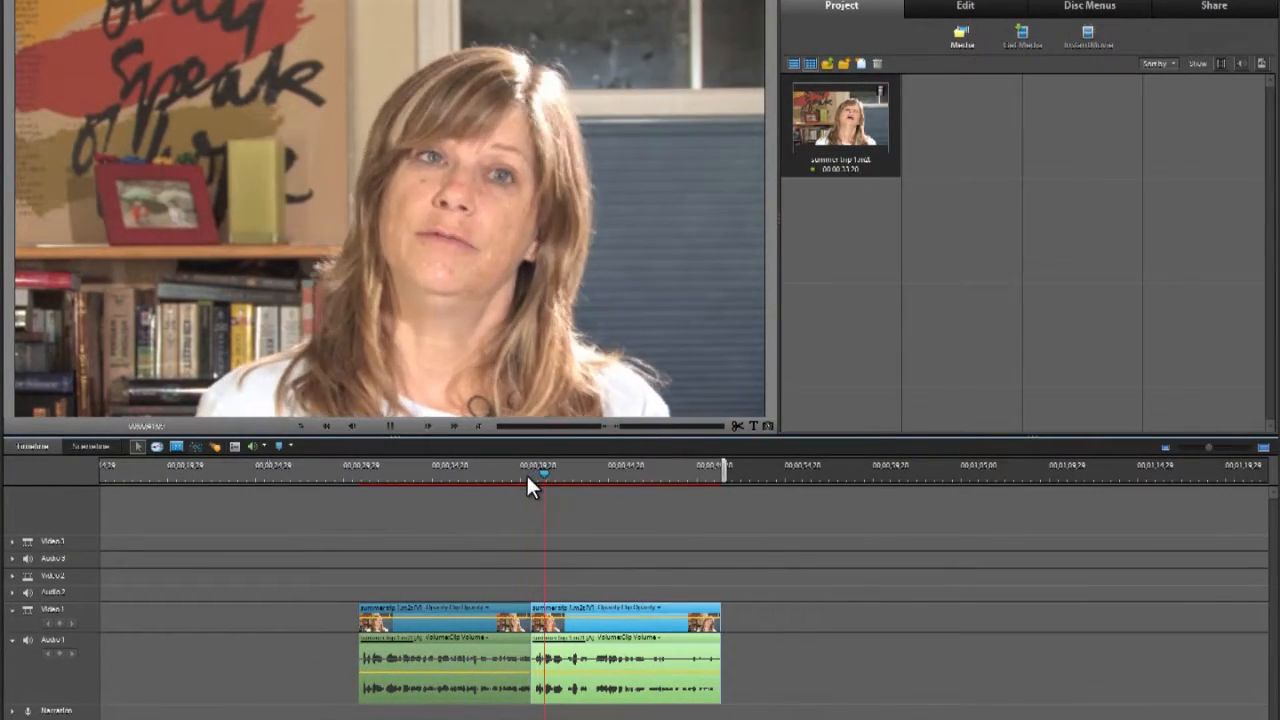
key(space)
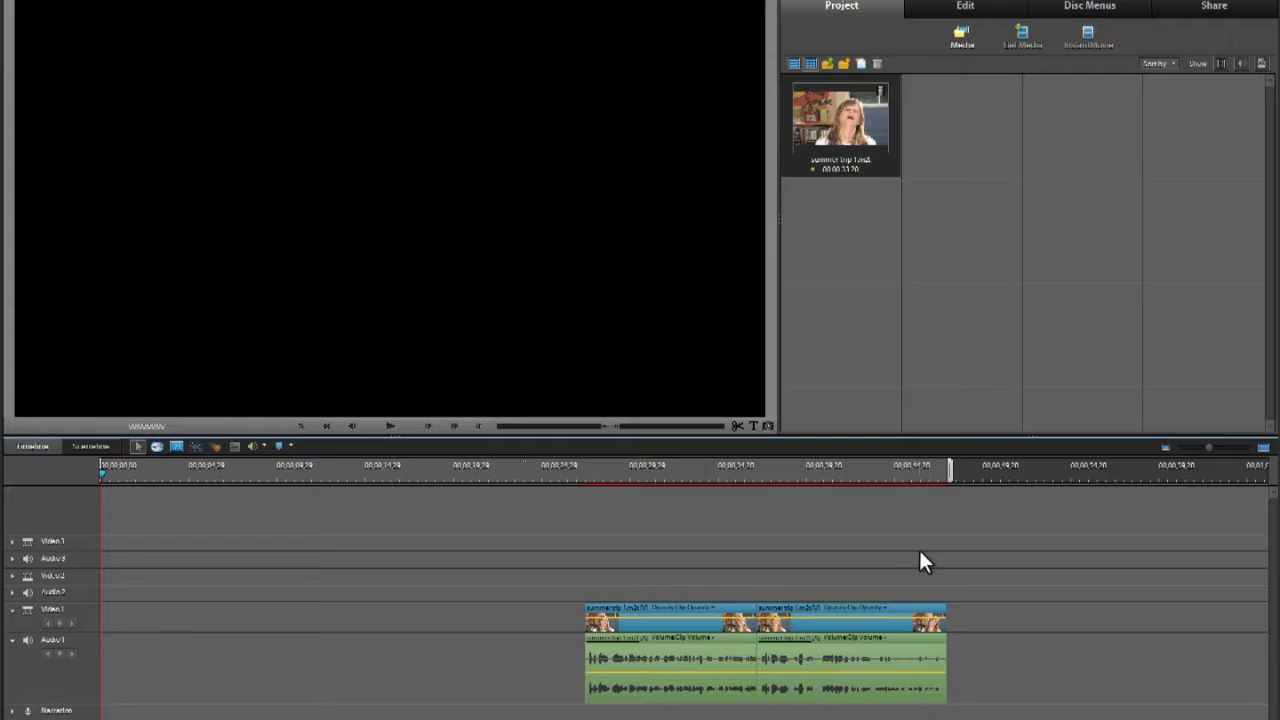
Move both remaining pieces together to the start of the timeline at 00;00;00;00 and play the opening
drag(920, 553, 727, 662)
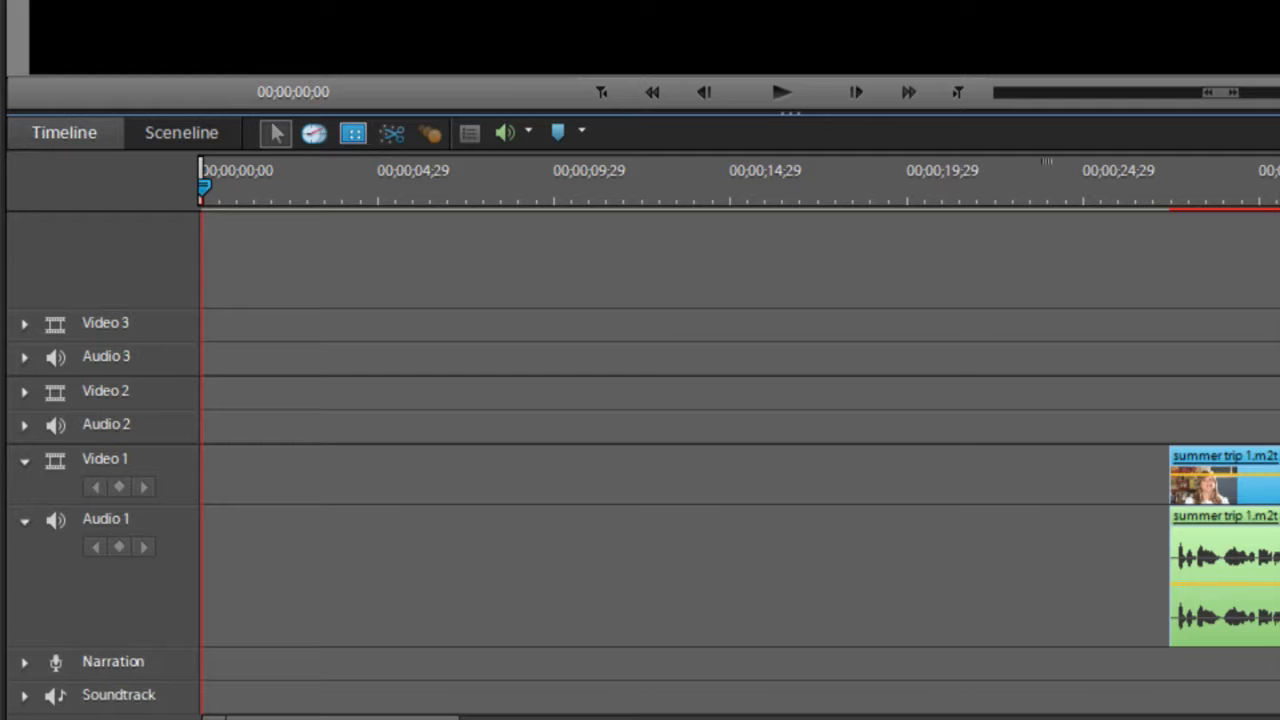
drag(1279, 523, 359, 478)
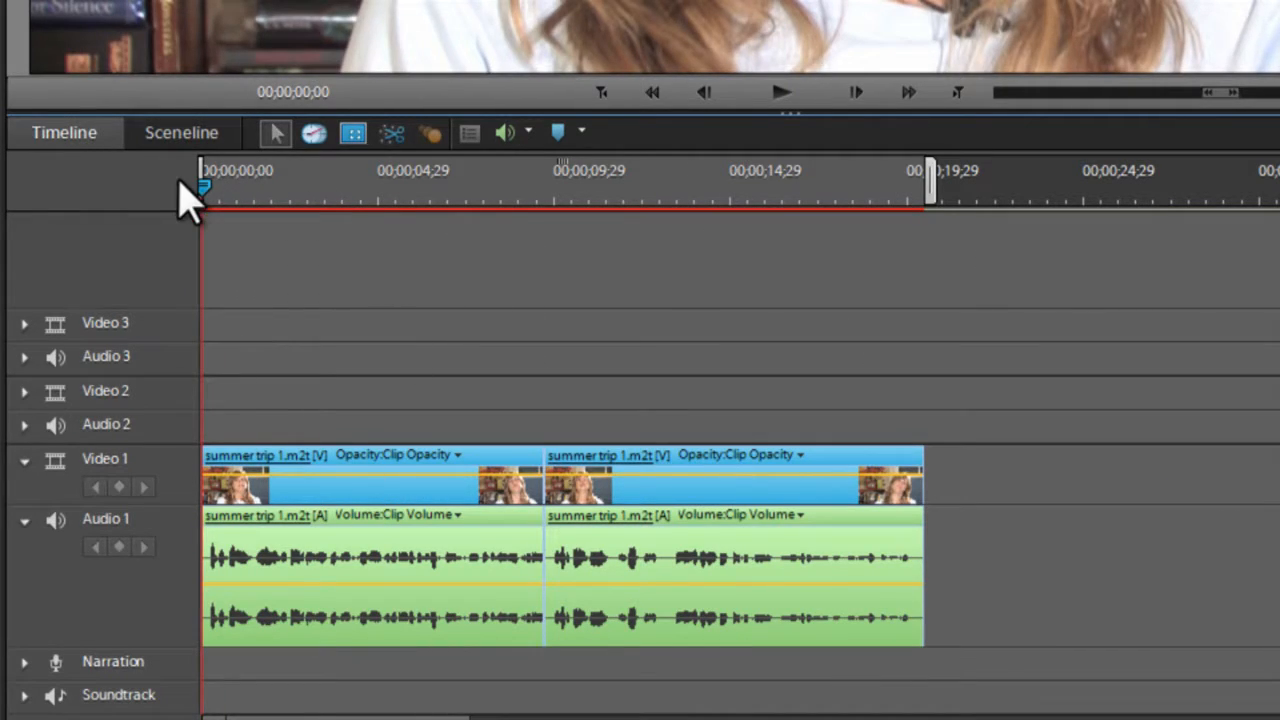
key(space)
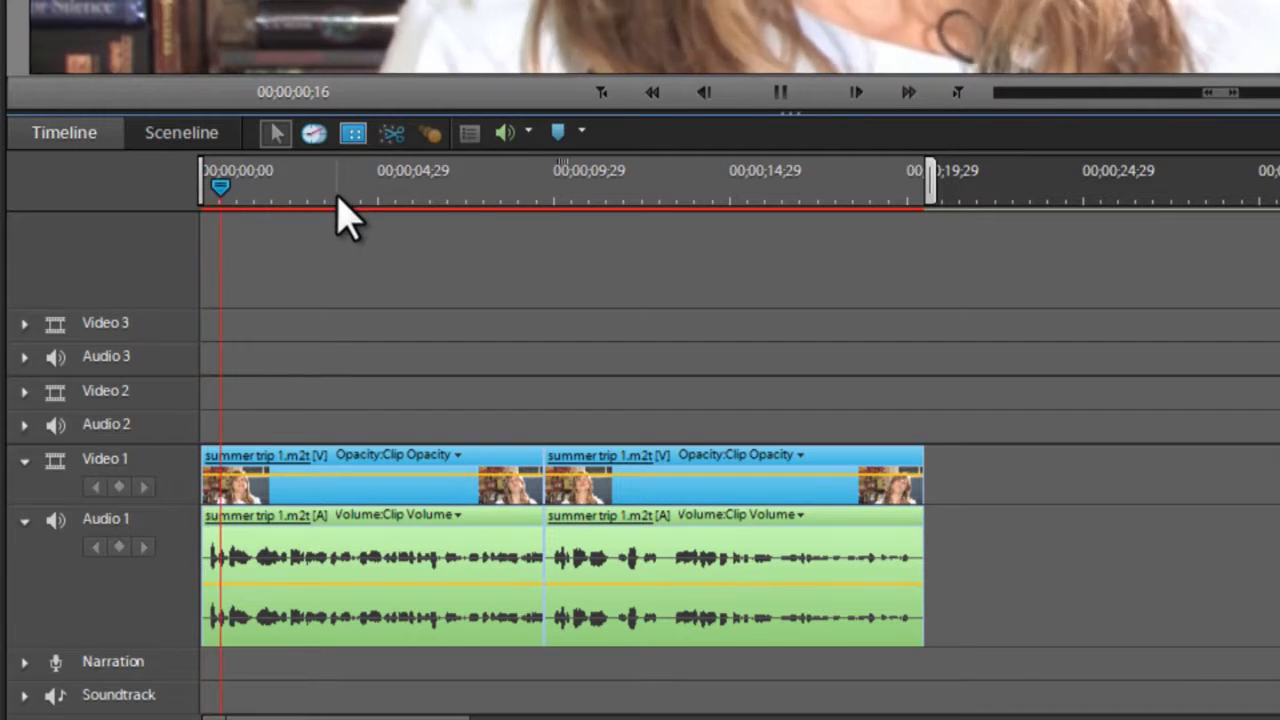
key(space)
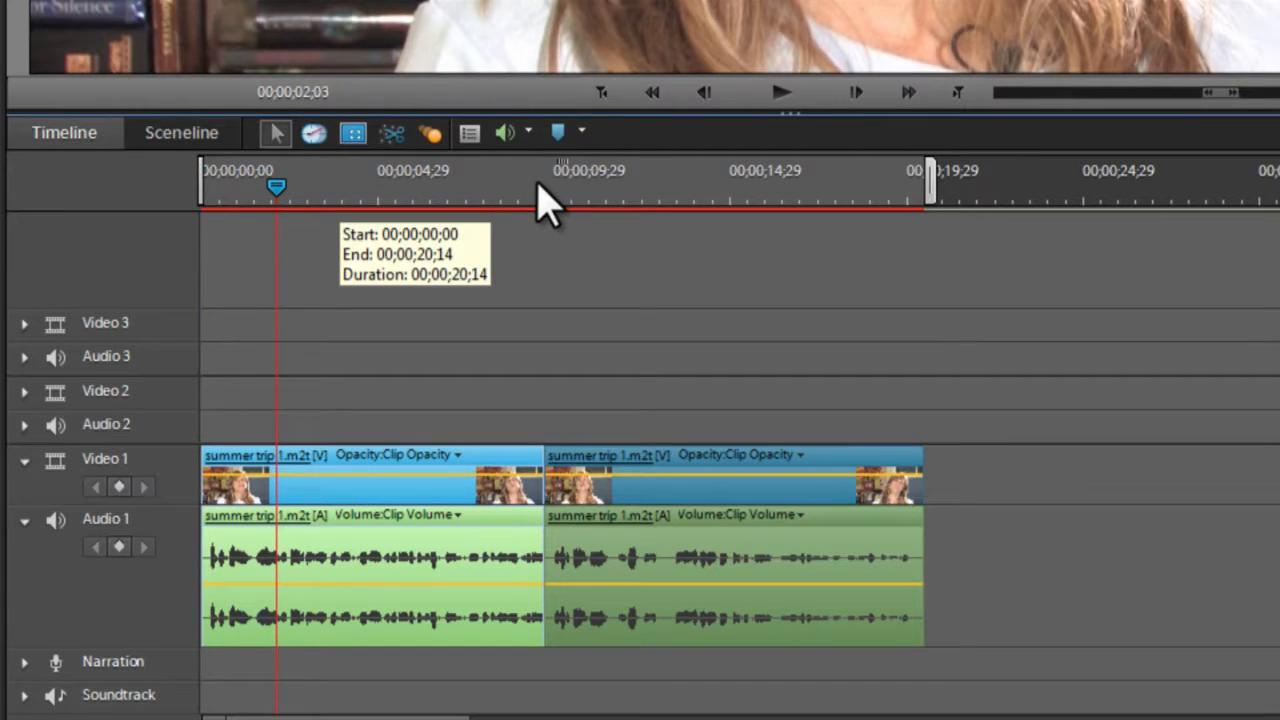